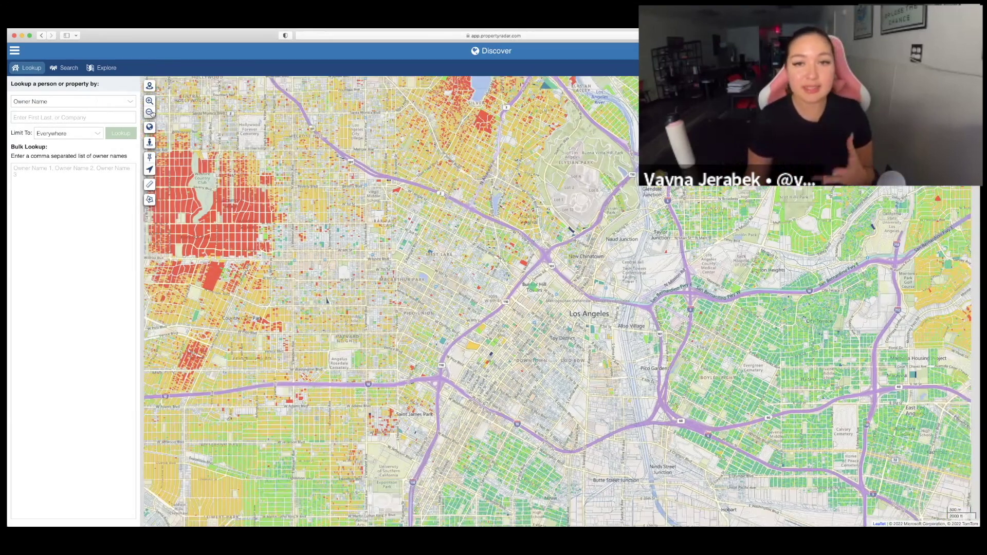
# Step: Widen the map around Los Angeles to examine the color-coded neighborhoods across the metro area
pyautogui.click(150, 113)
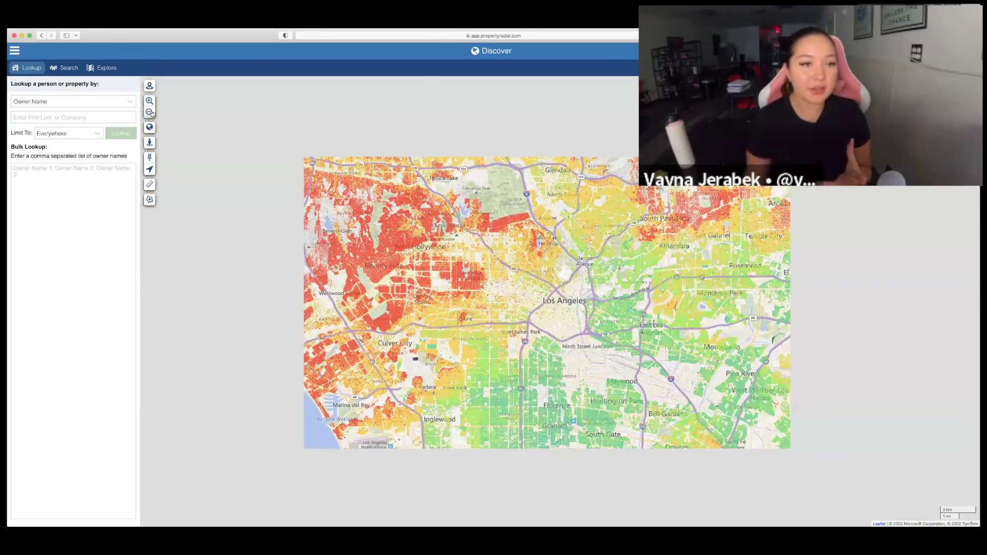
pyautogui.click(150, 113)
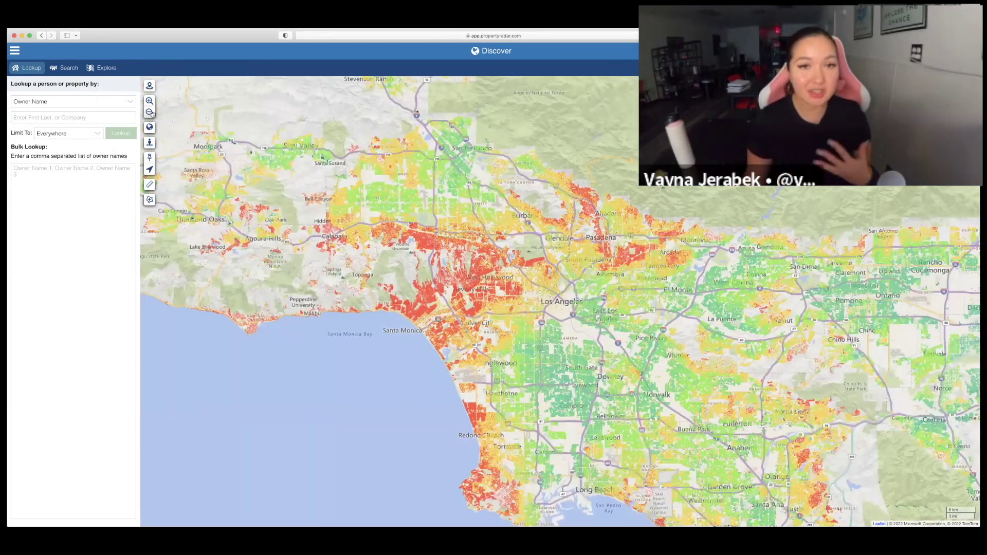
pyautogui.click(150, 113)
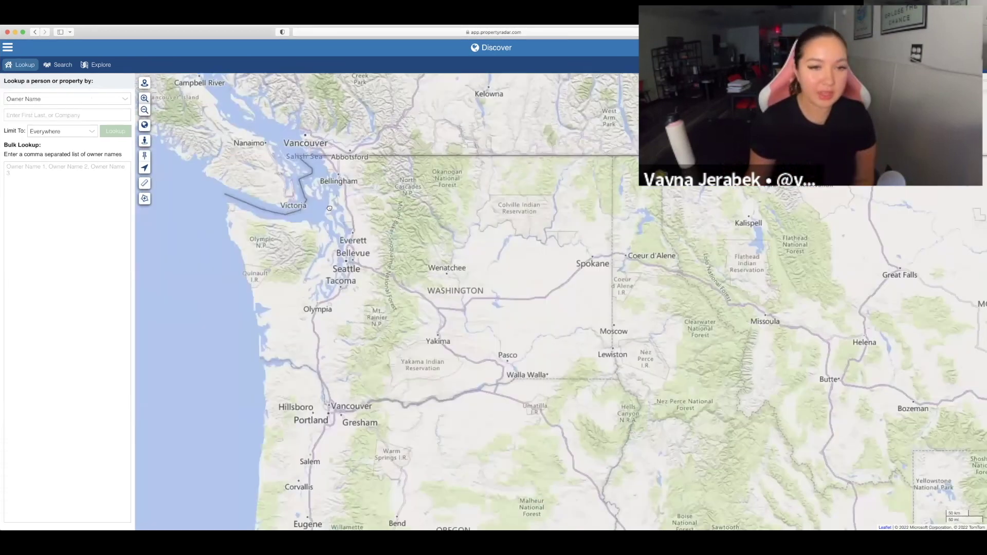
# Step: Bring the Seattle area into view and examine the color-coded neighborhoods around Bellevue, Mercer Island and Renton
pyautogui.scroll(2, 763, 273)
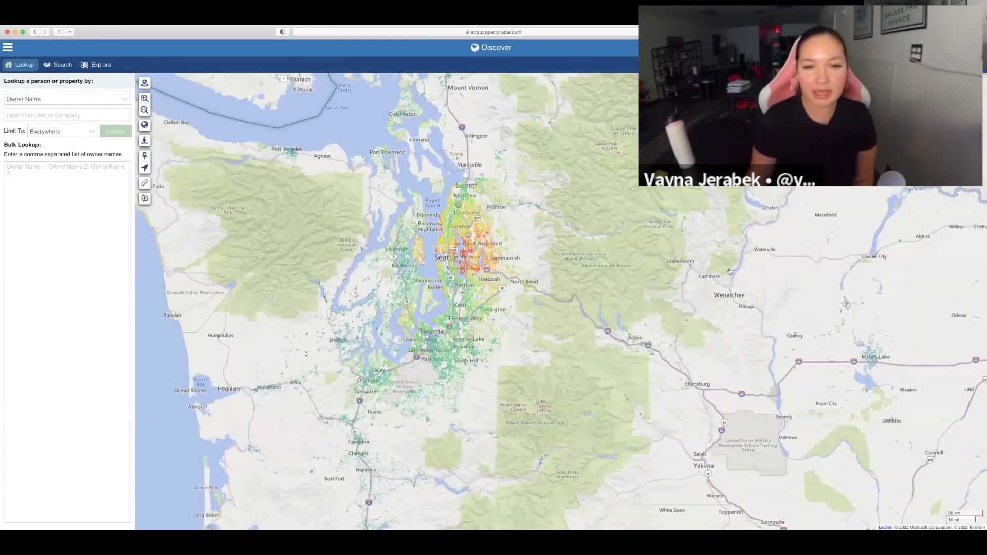
pyautogui.scroll(2, 482, 258)
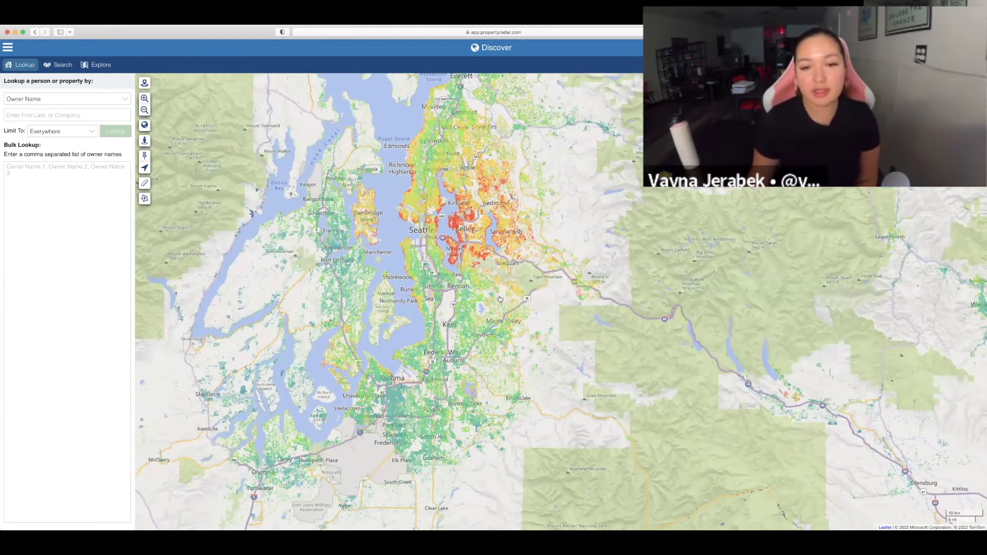
pyautogui.moveTo(484, 279); pyautogui.dragTo(479, 282)
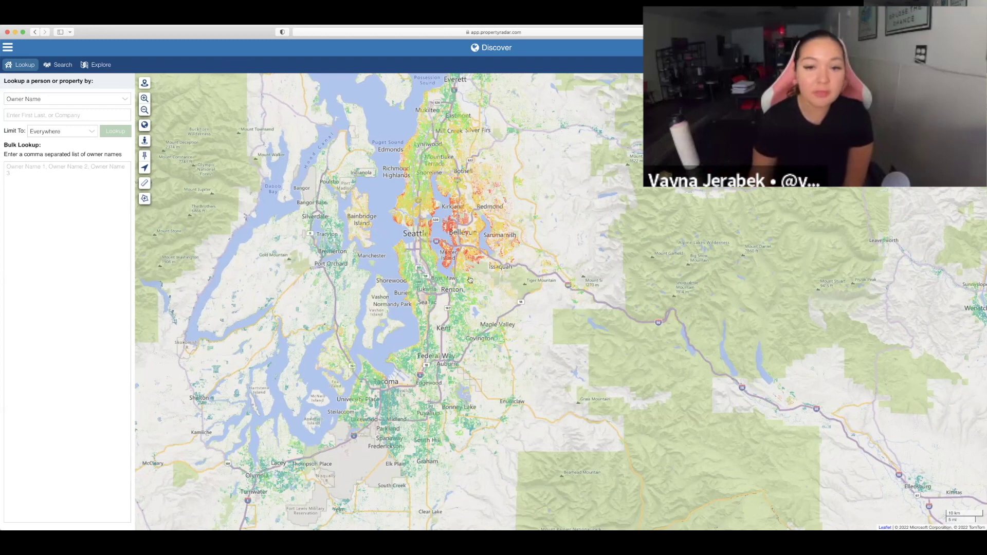
pyautogui.moveTo(470, 282); pyautogui.dragTo(467, 286)
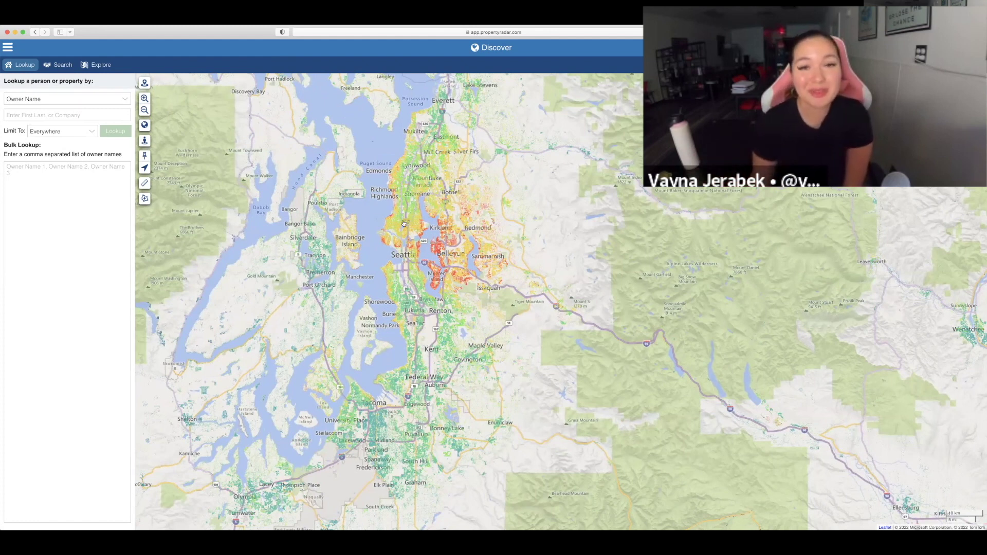
pyautogui.scroll(2, 376, 221)
pyautogui.moveTo(417, 191); pyautogui.dragTo(431, 236)
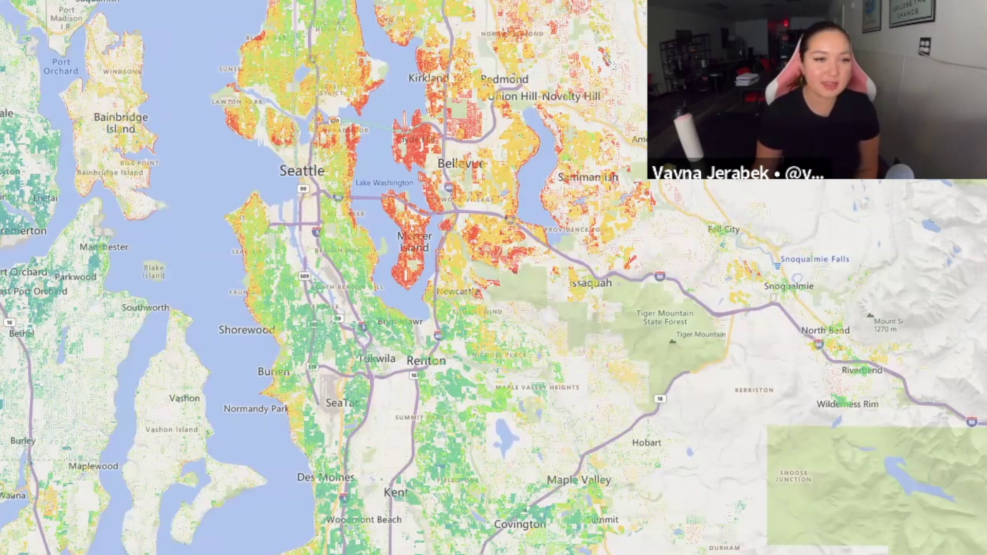
pyautogui.scroll(3, 488, 203)
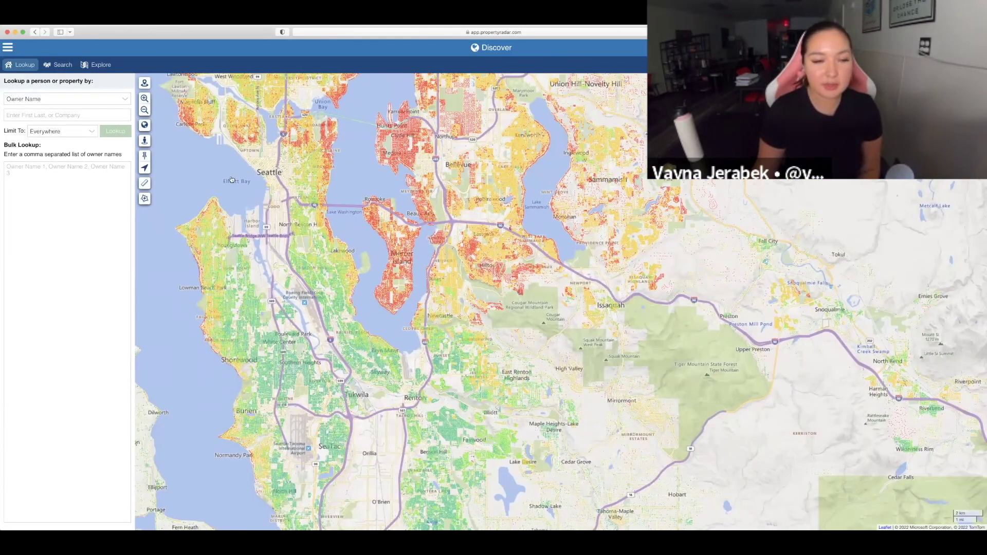
pyautogui.click(145, 98)
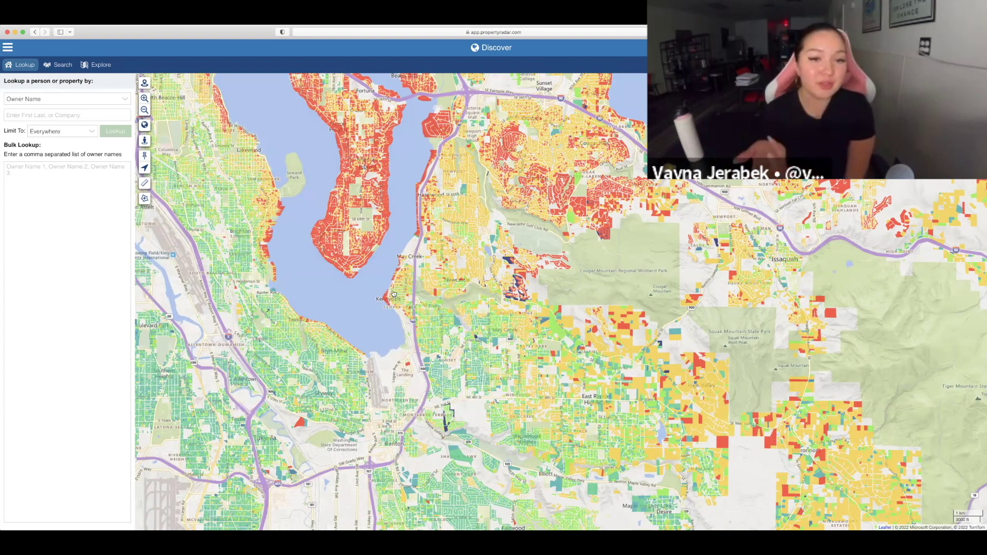
pyautogui.scroll(-3, 393, 294)
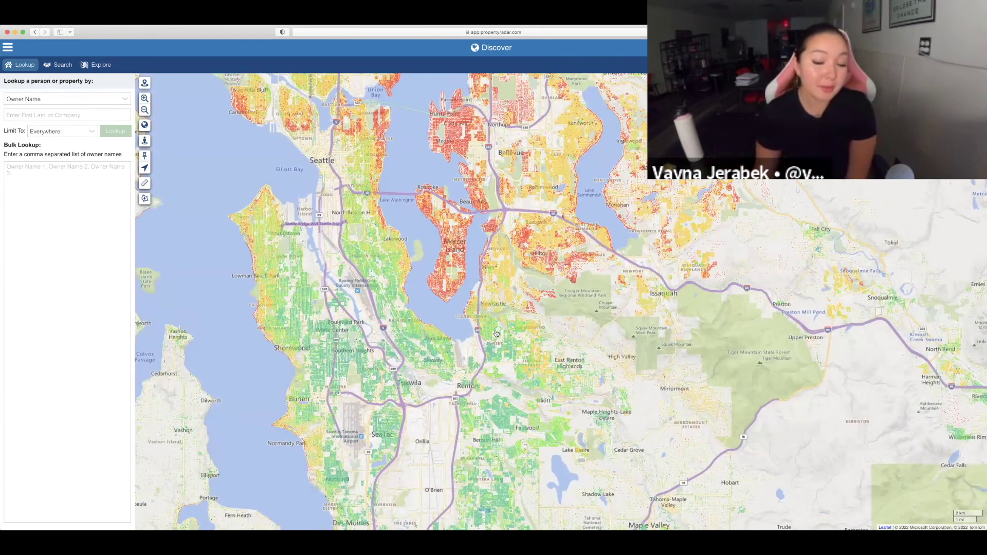
# Step: Draw a polygon search area of about 21.5 square miles around East Renton Highlands, from Newcastle to Maple Heights-Lake Desire
pyautogui.click(145, 199)
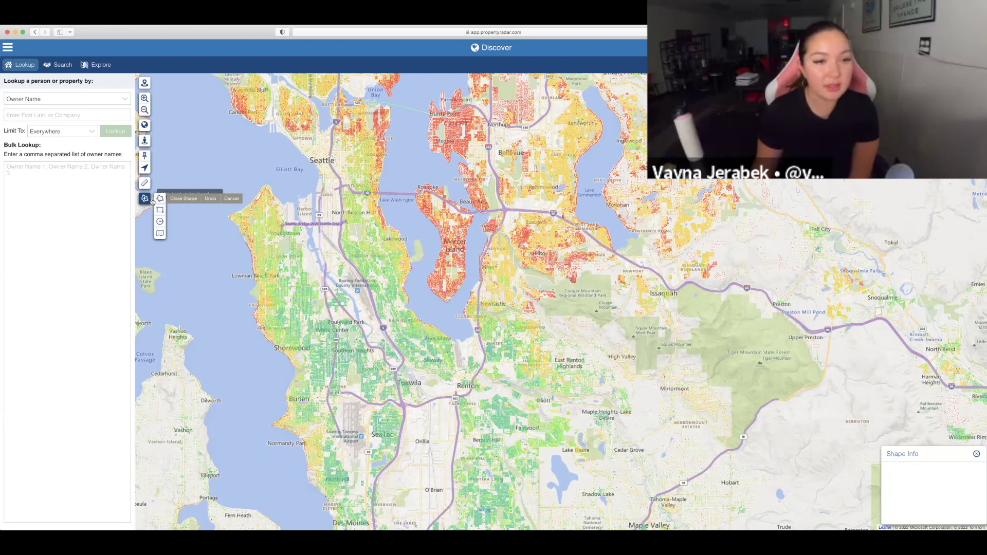
pyautogui.click(478, 293)
pyautogui.click(643, 373)
pyautogui.click(595, 436)
pyautogui.click(454, 307)
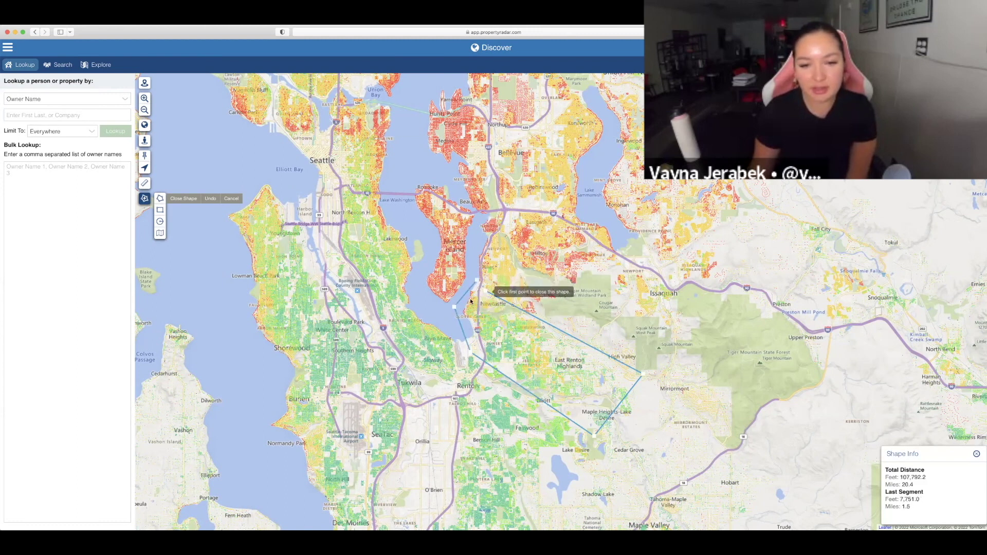
pyautogui.click(469, 295)
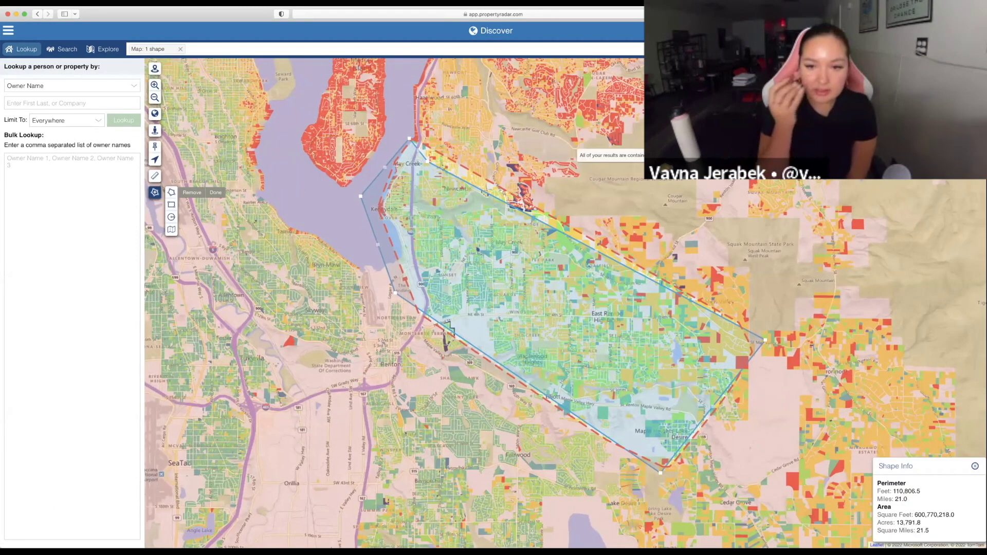
pyautogui.click(154, 97)
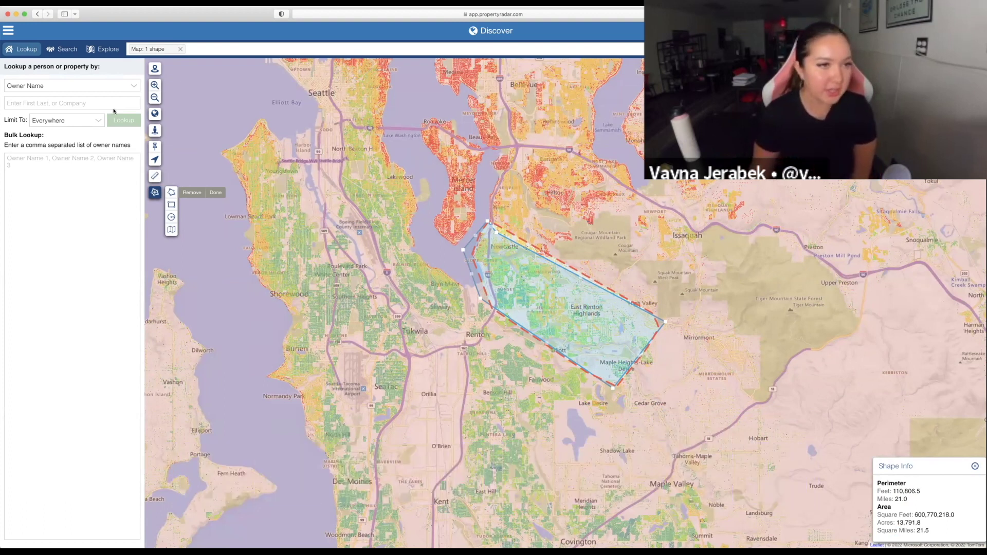
# Step: Browse the quick lists of the property search and open the Investor category
pyautogui.click(66, 49)
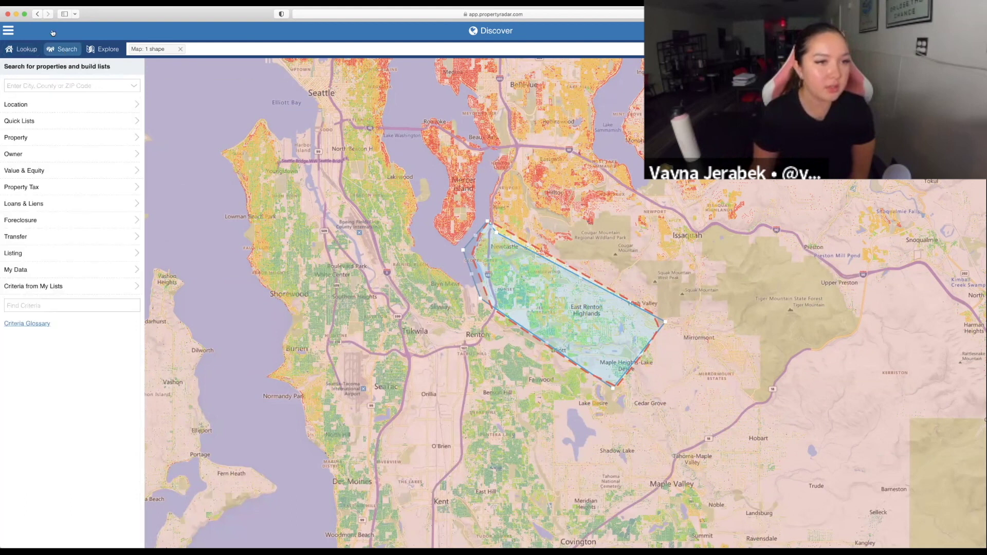
pyautogui.click(73, 121)
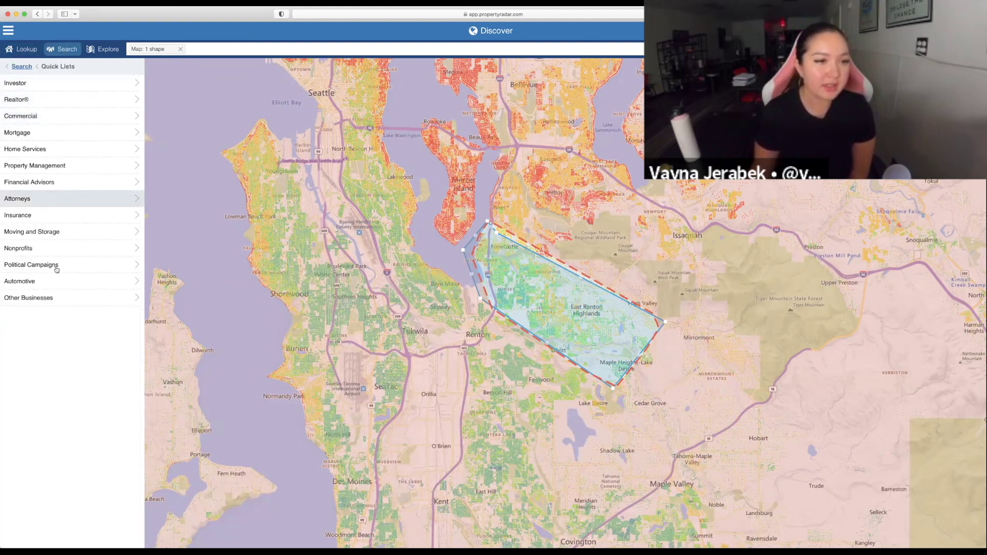
pyautogui.click(75, 87)
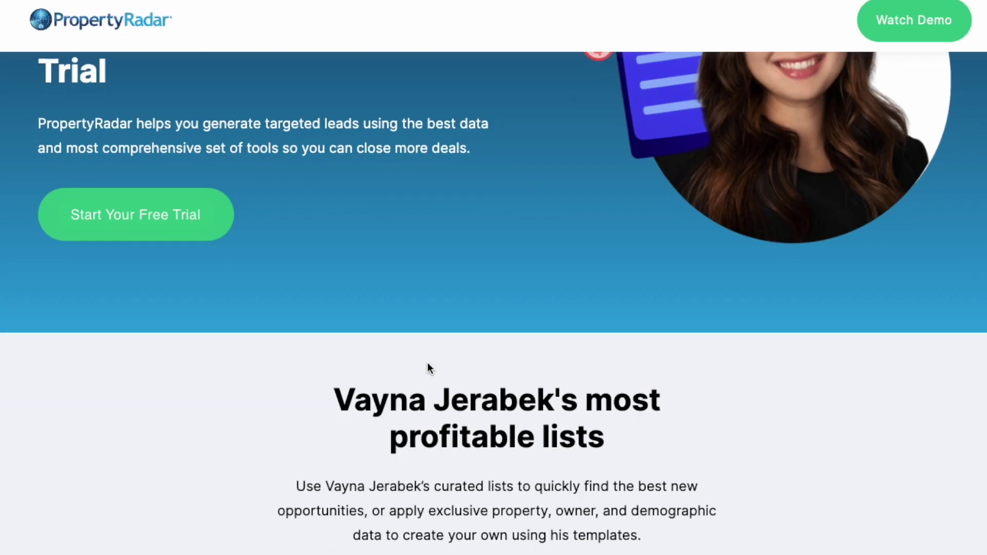
# Step: Read through the curated lists and plan features on the PropertyRadar free trial page
pyautogui.scroll(-10, 427, 364)
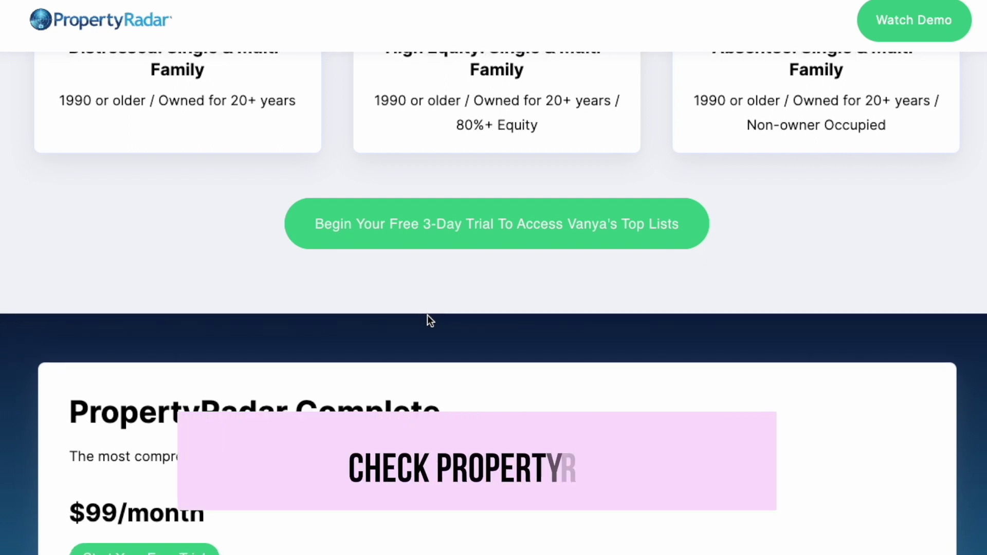
pyautogui.scroll(-4, 431, 321)
pyautogui.scroll(-9, 427, 315)
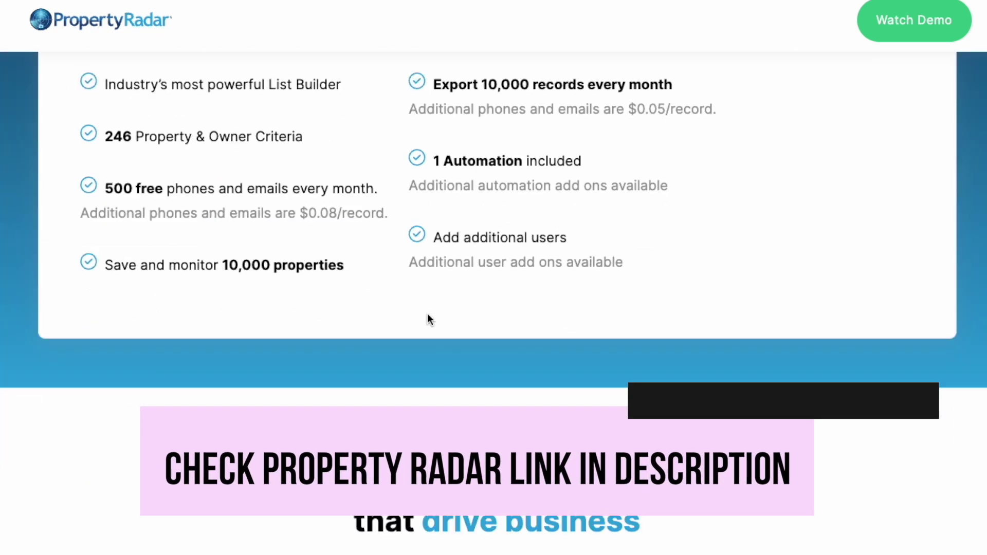
pyautogui.scroll(-9, 428, 314)
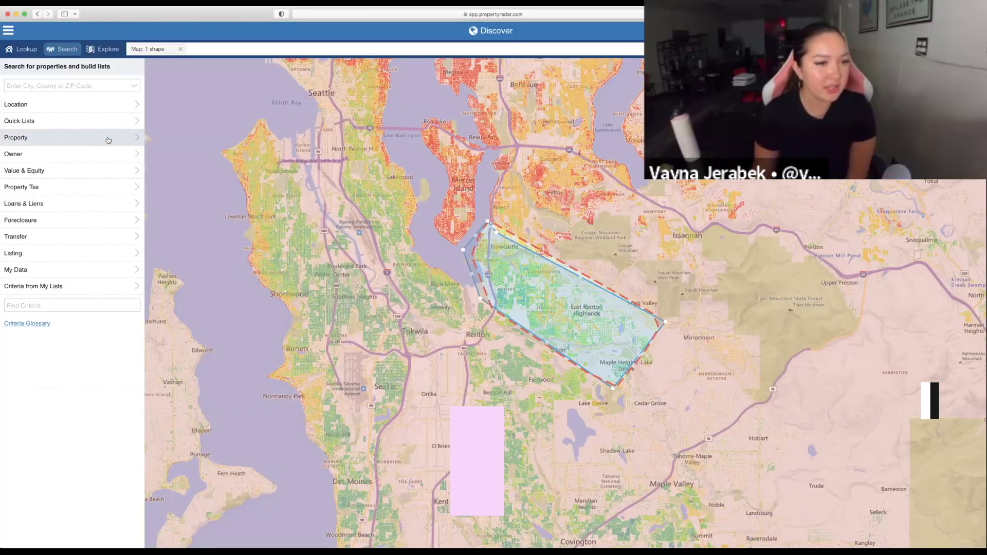
# Step: Add a property type criterion covering Single Family, Multi-Family 2-4 and Land
pyautogui.click(109, 139)
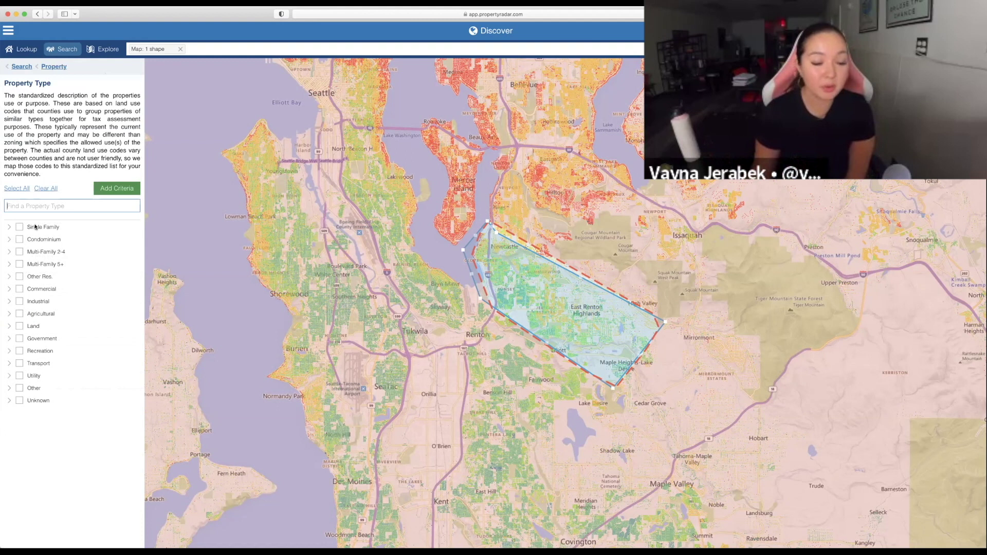
pyautogui.click(19, 227)
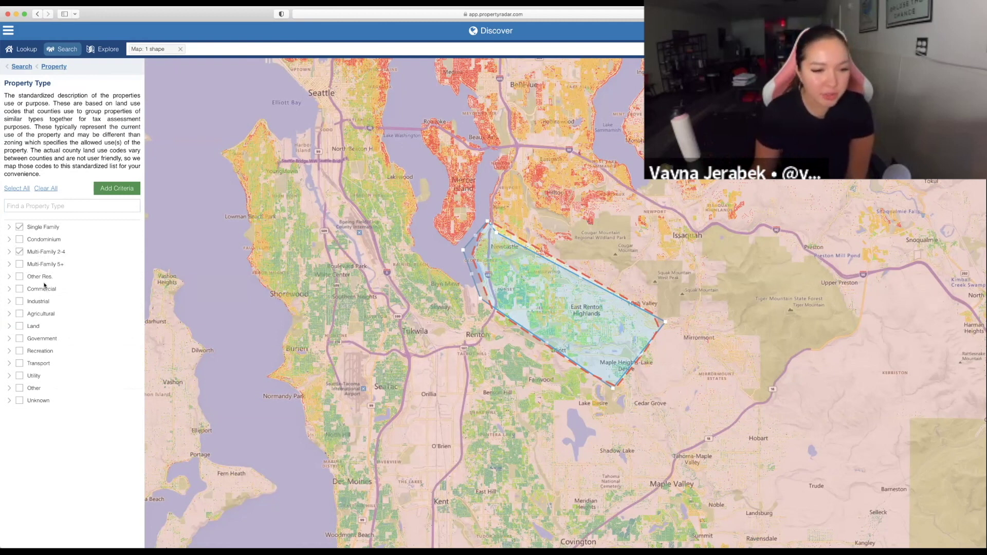
pyautogui.click(19, 326)
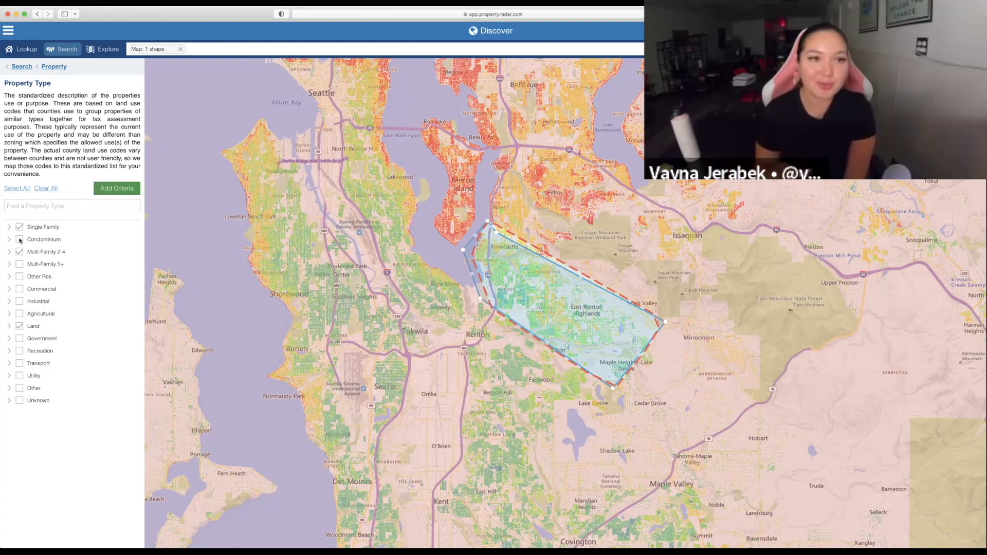
pyautogui.click(117, 190)
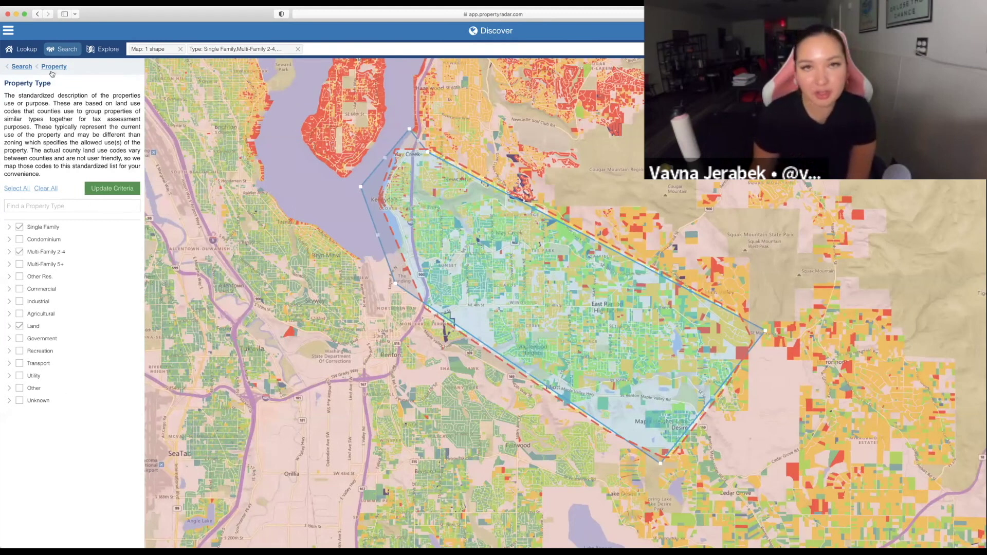
# Step: Open the Owner Occupied criterion, examine its available options and return to the search categories
pyautogui.click(21, 66)
pyautogui.click(87, 151)
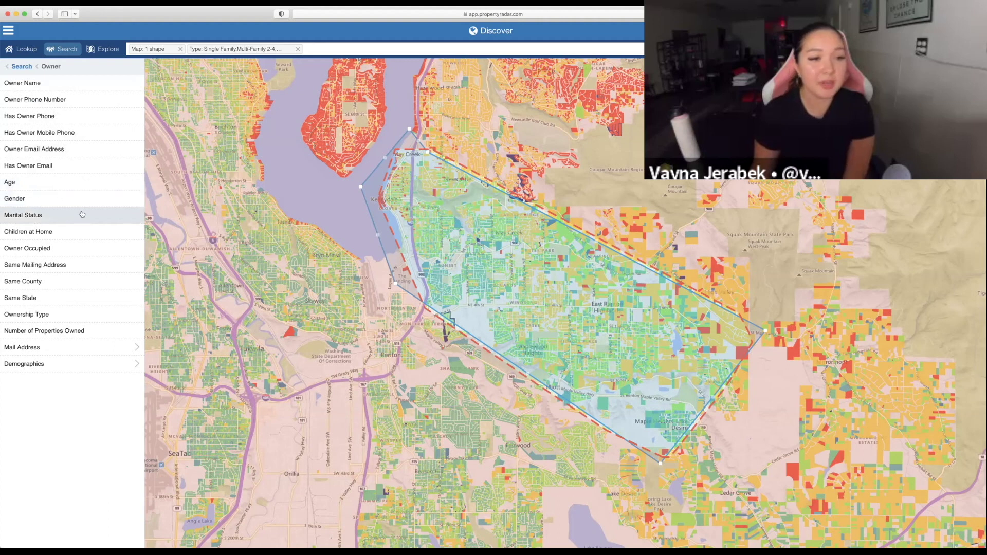
pyautogui.click(50, 251)
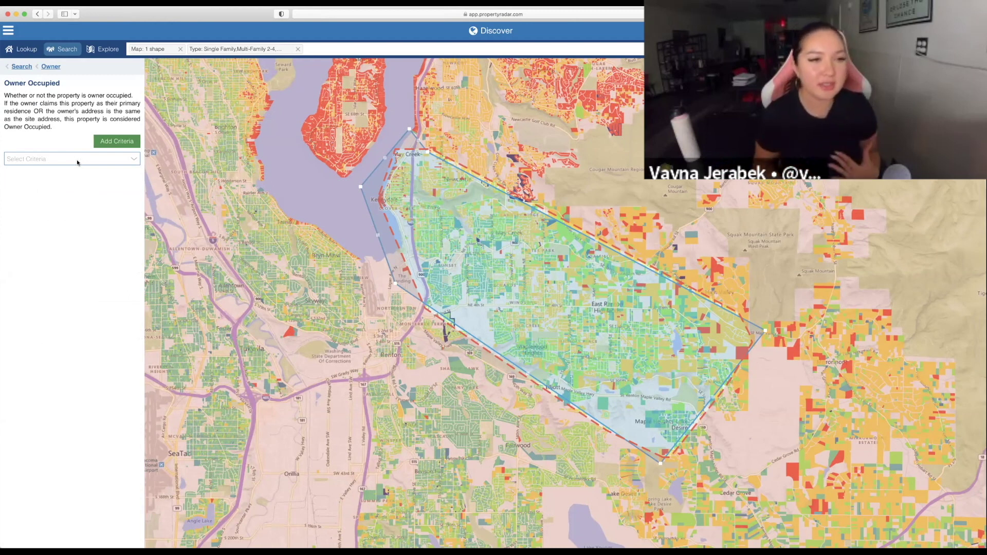
pyautogui.click(77, 162)
pyautogui.click(57, 144)
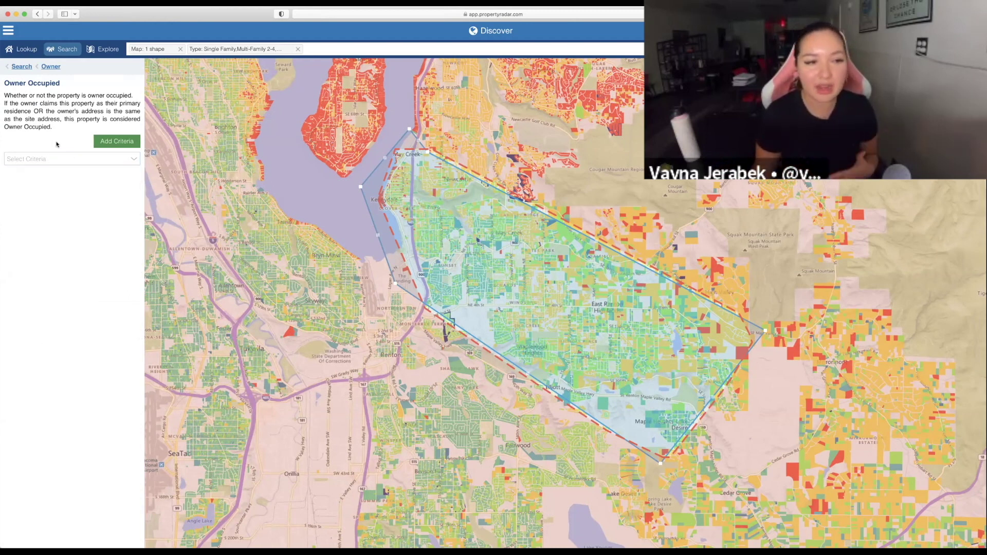
pyautogui.click(64, 159)
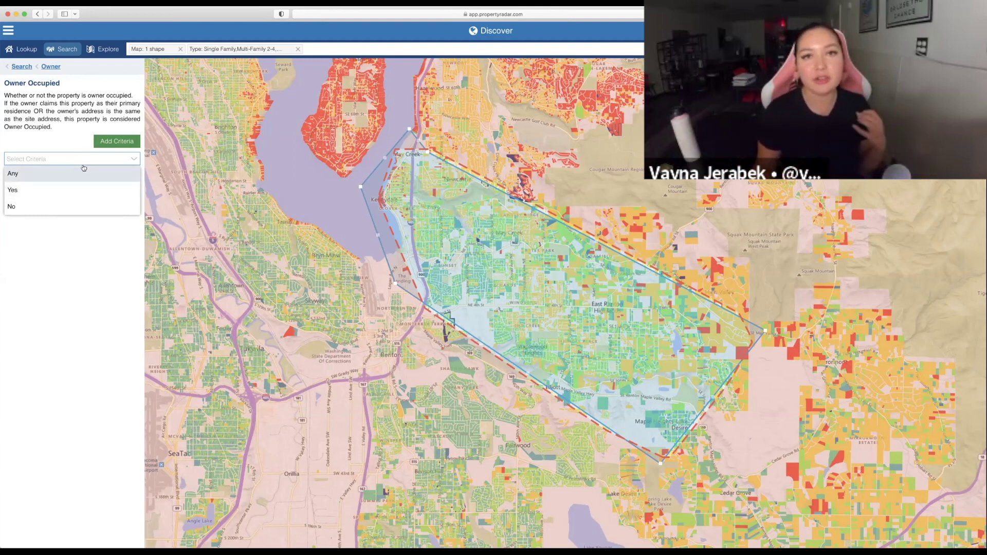
pyautogui.click(70, 158)
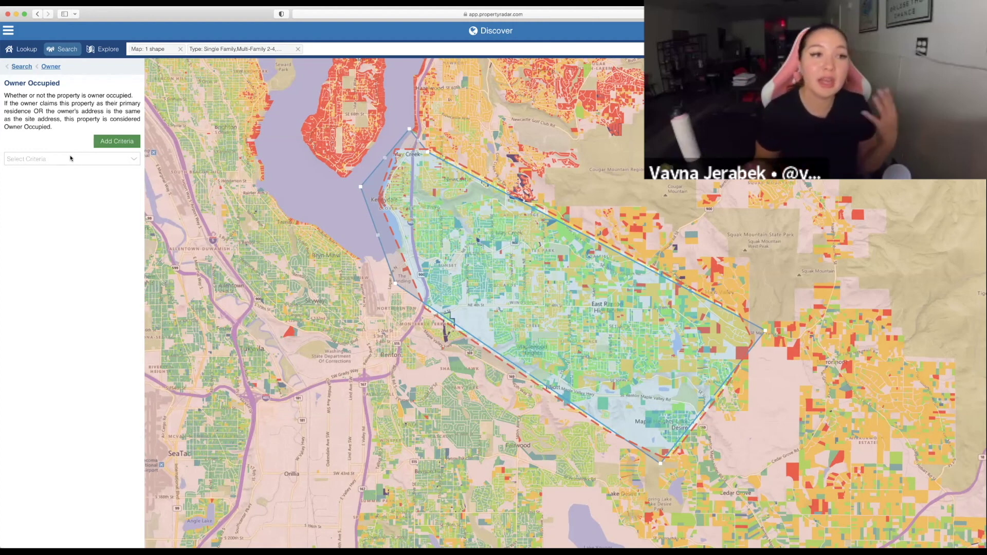
pyautogui.click(44, 49)
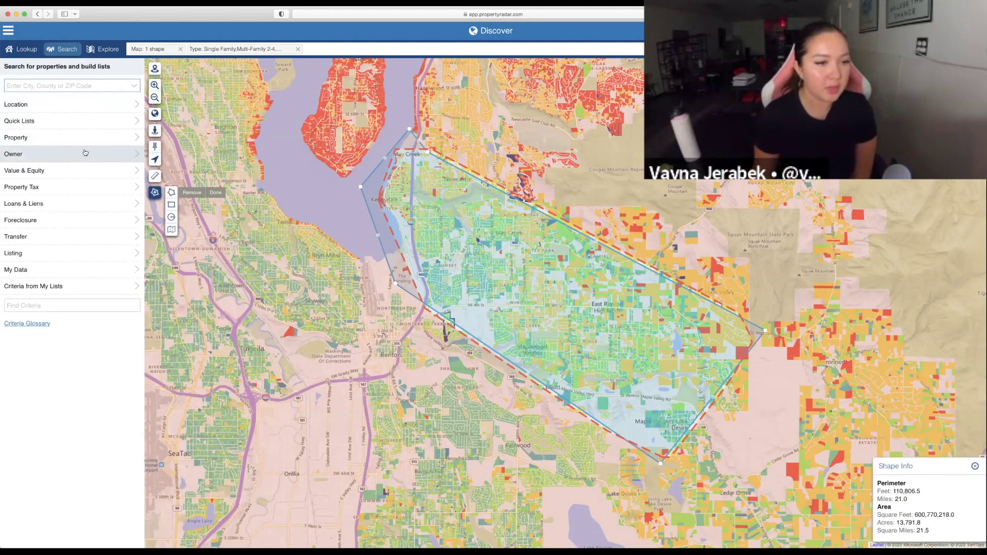
# Step: Add a purchase date criterion for the most recent change of ownership, with dates up to 01/31/2003
pyautogui.click(82, 152)
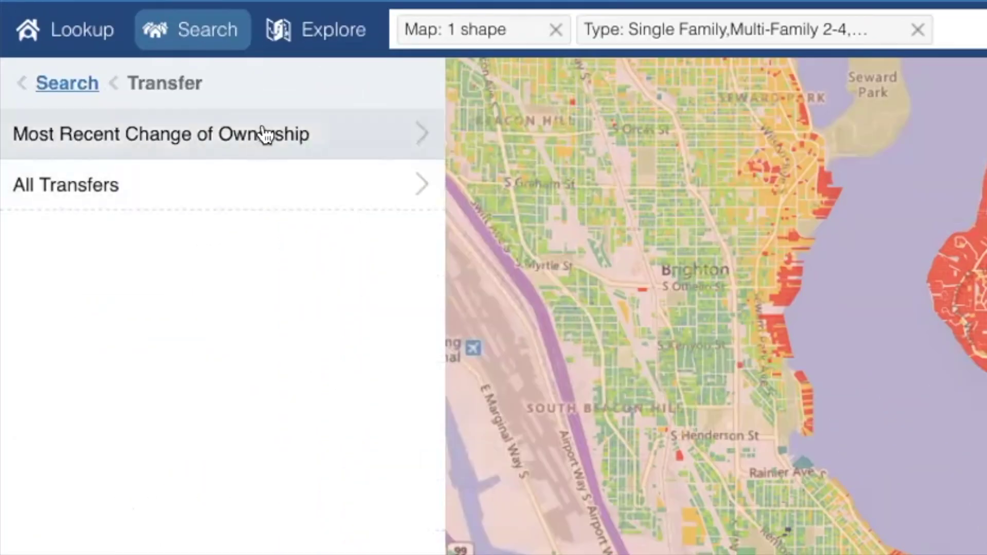
pyautogui.click(265, 134)
pyautogui.click(72, 170)
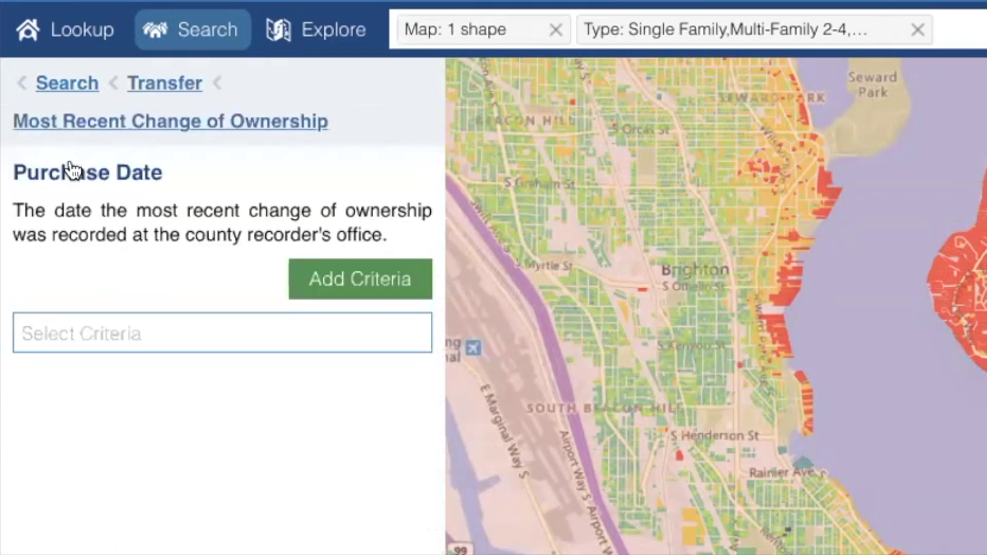
pyautogui.click(406, 345)
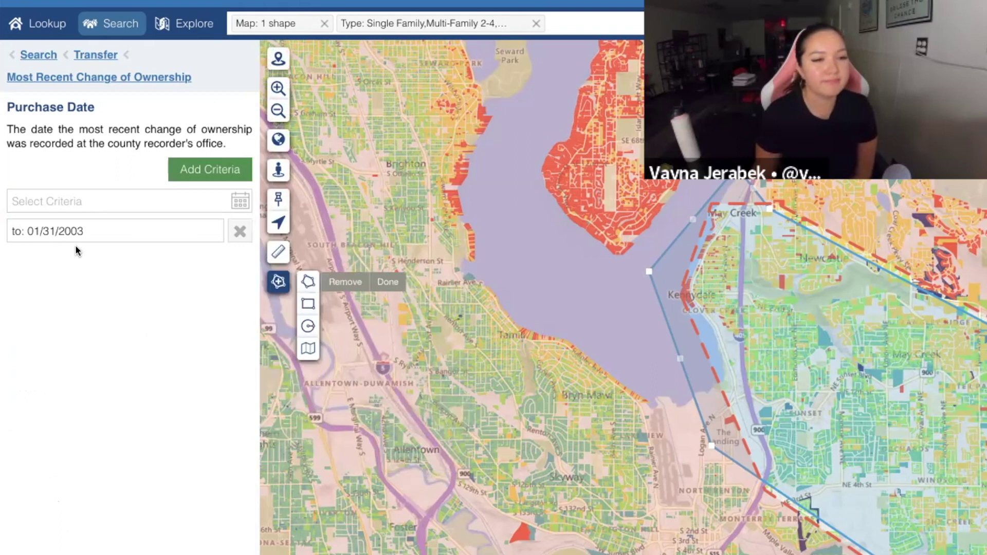
pyautogui.click(210, 169)
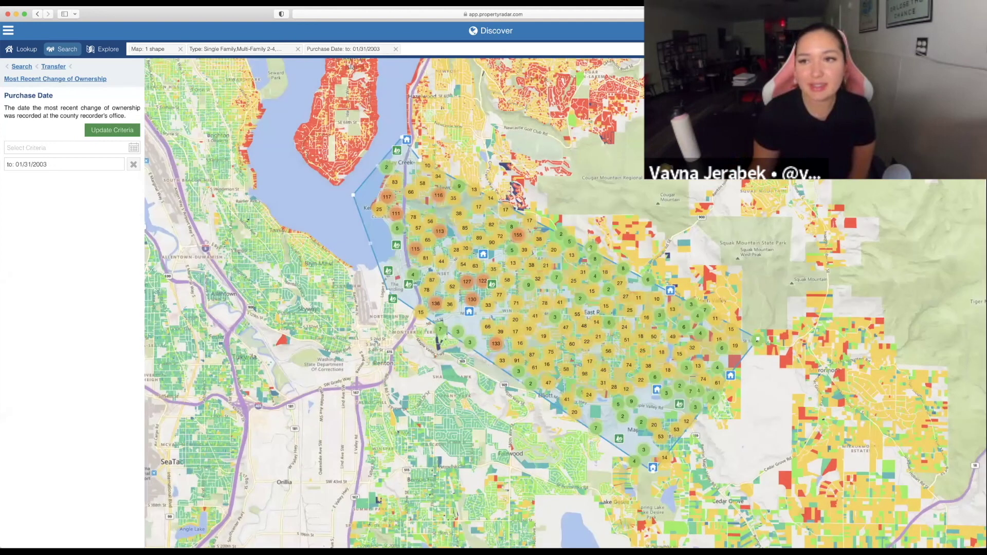
pyautogui.click(22, 67)
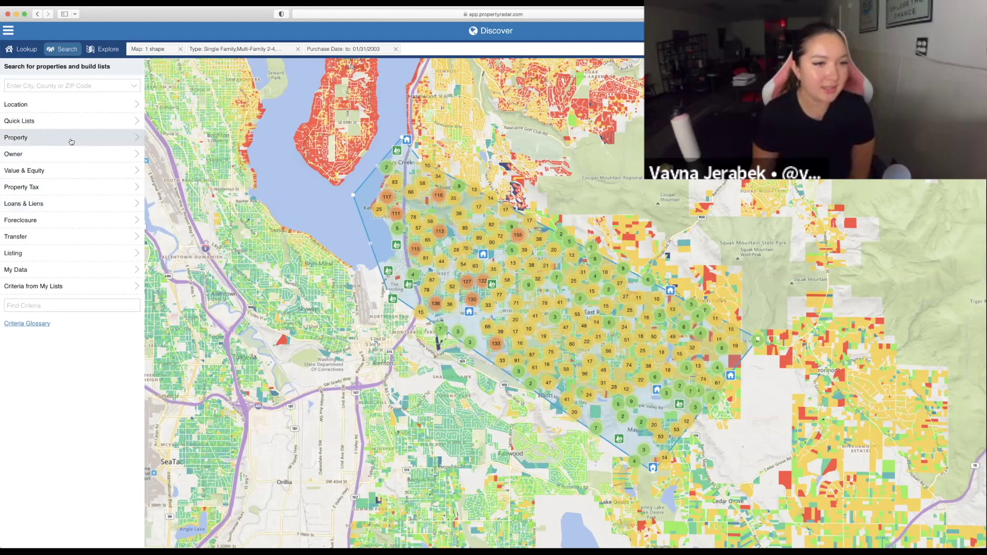
pyautogui.click(71, 138)
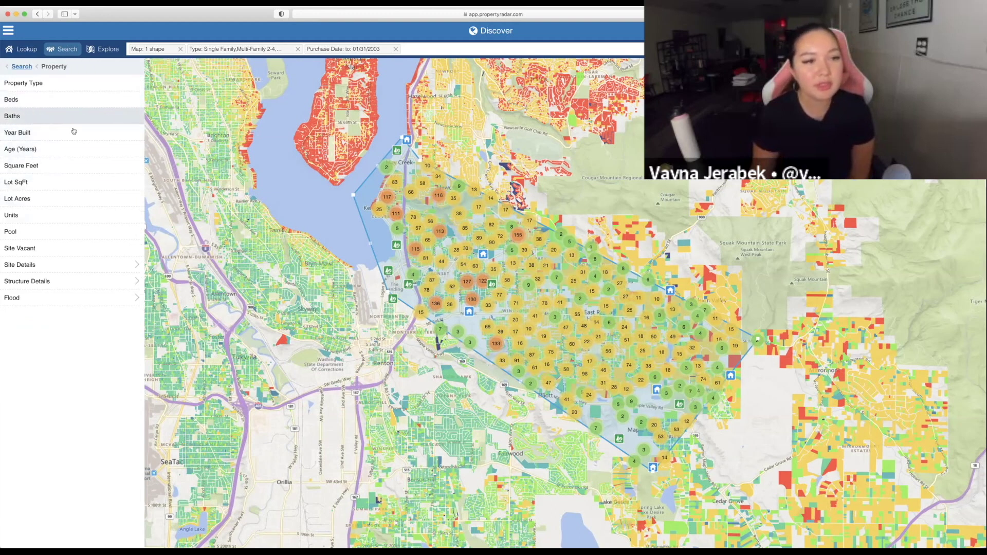
pyautogui.click(70, 149)
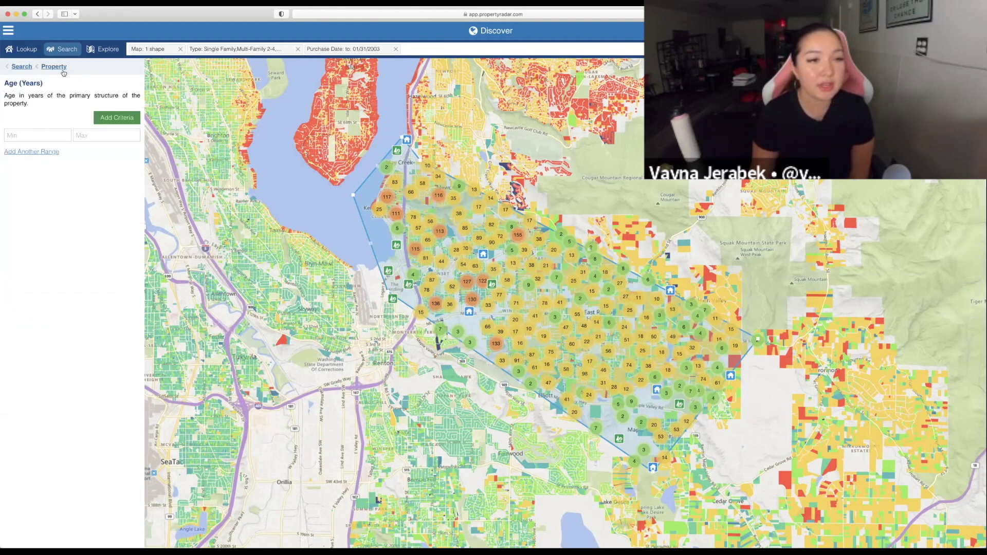
pyautogui.click(74, 129)
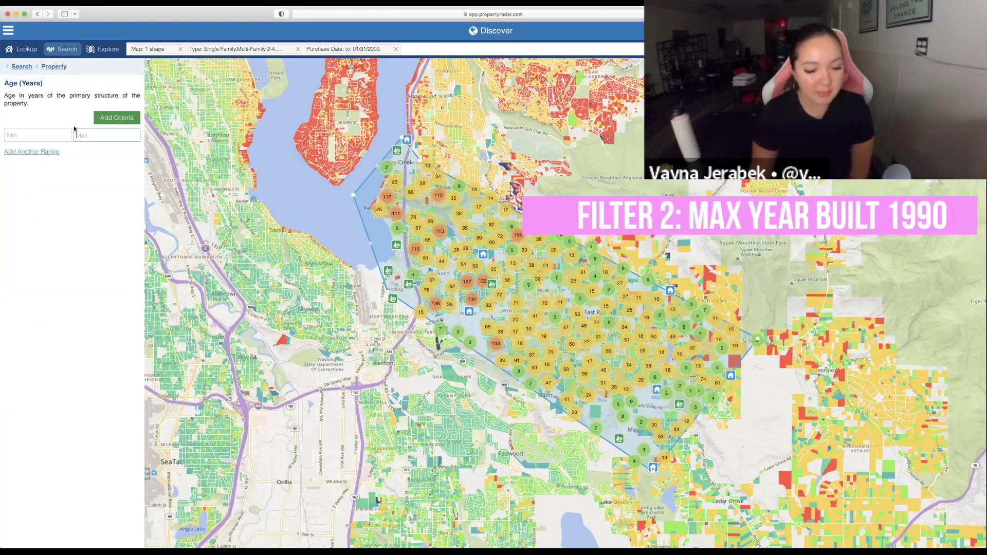
pyautogui.write('1990')
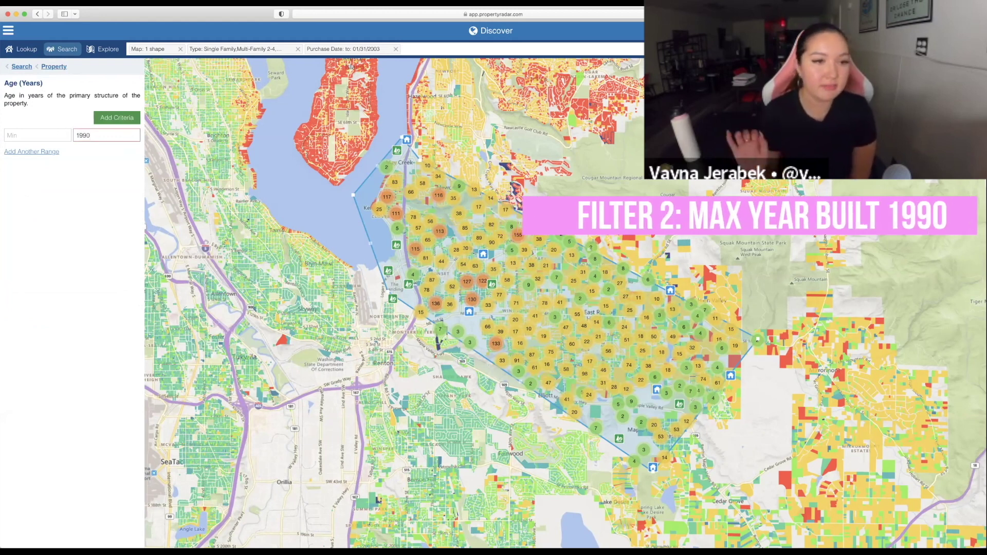
pyautogui.press('BackSpace')
pyautogui.press('BackSpace')
pyautogui.press('BackSpace')
pyautogui.press('BackSpace')
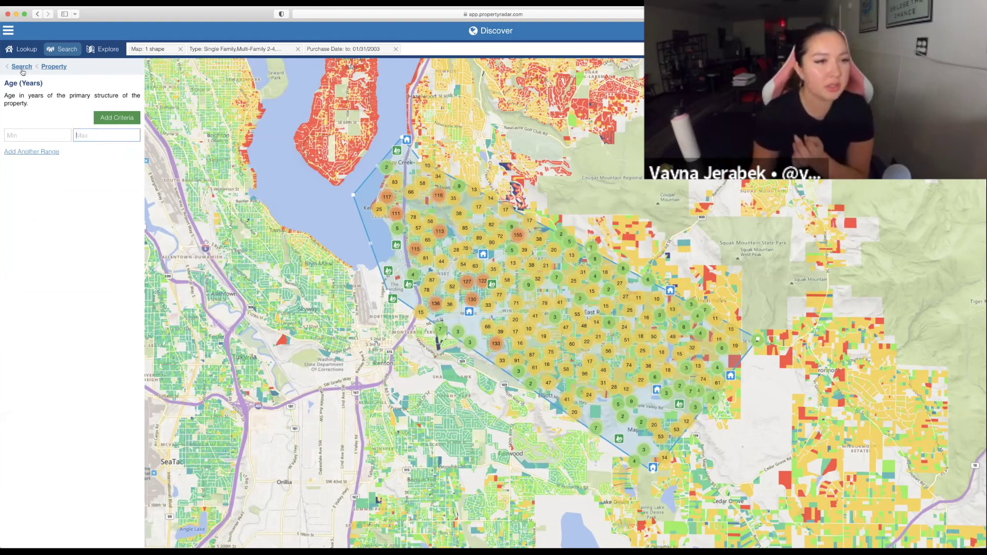
# Step: Add a Year Built property criterion with a maximum of 1990 and no minimum
pyautogui.click(54, 66)
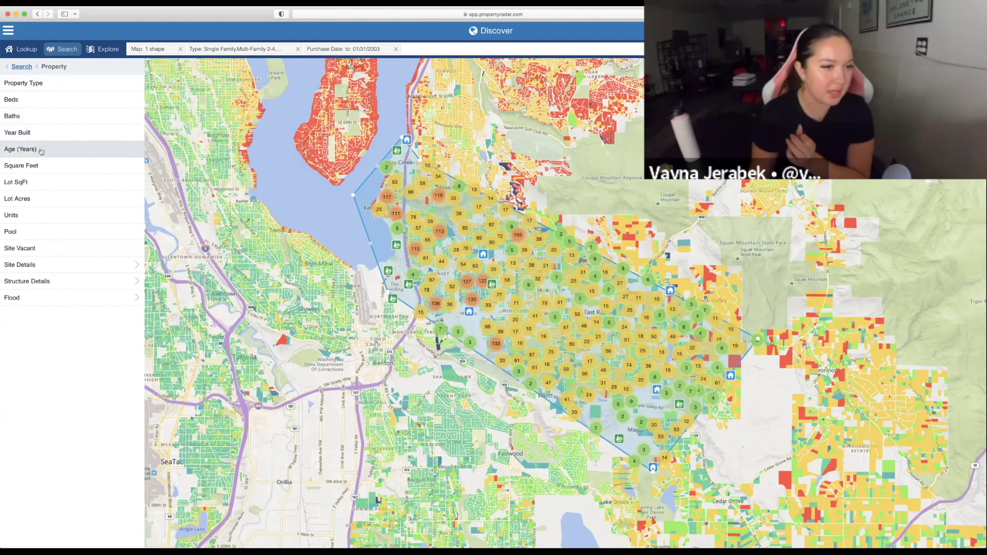
pyautogui.click(49, 133)
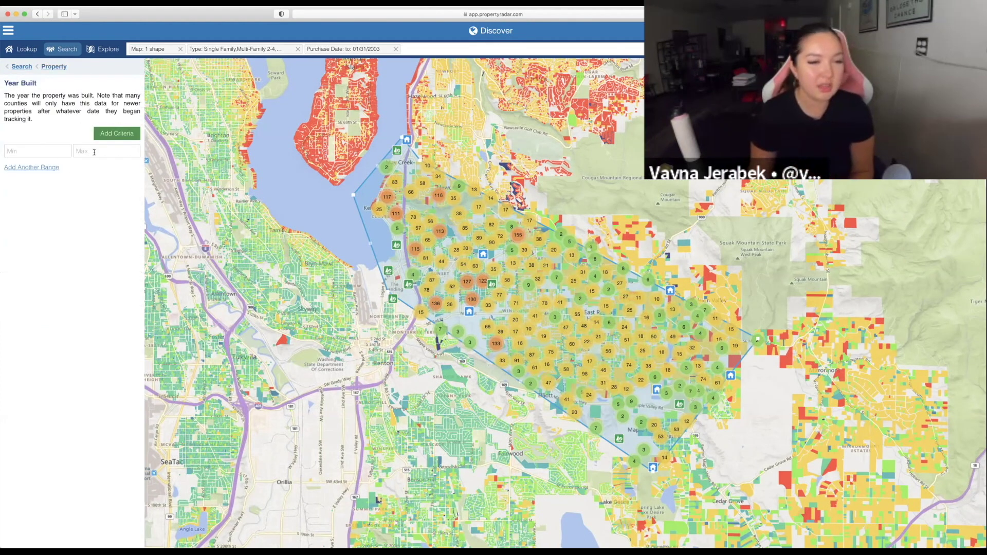
pyautogui.click(94, 152)
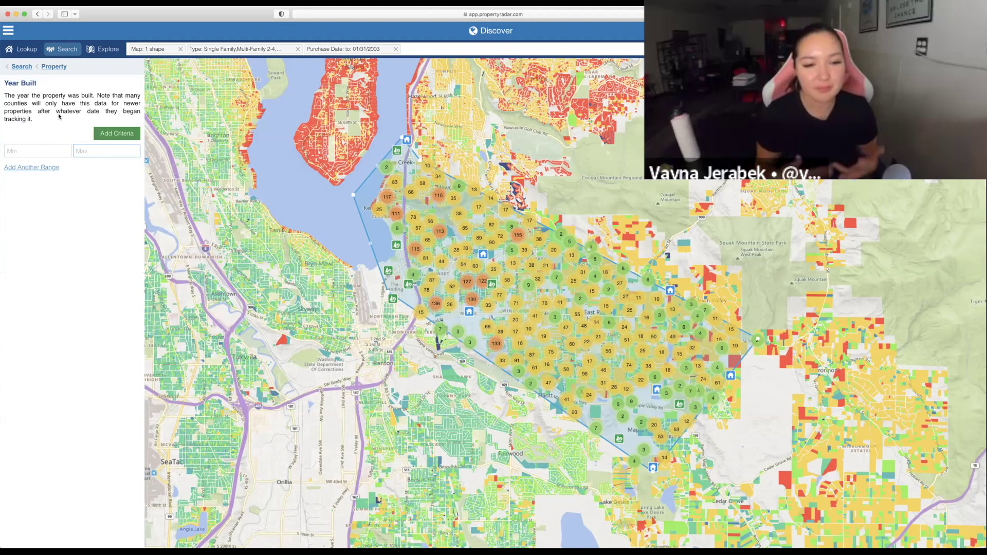
pyautogui.press('Return')
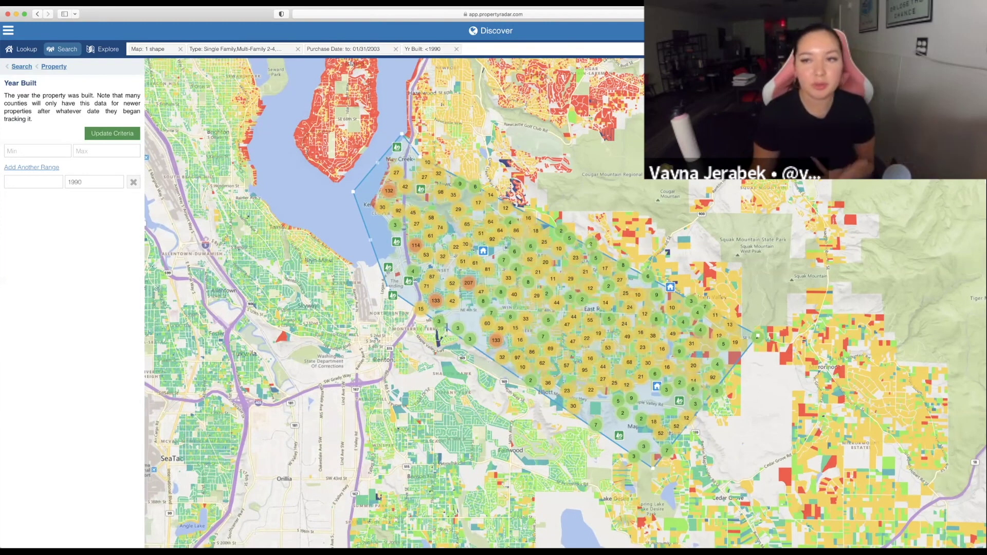
# Step: Open the Lot SqFt property criterion, look at its range options and return to the search categories
pyautogui.click(23, 67)
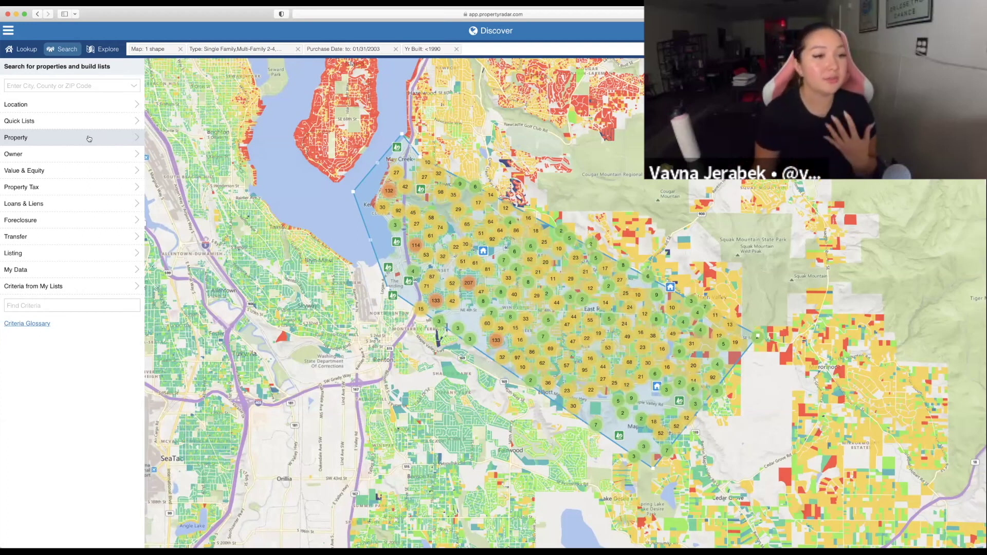
pyautogui.click(88, 139)
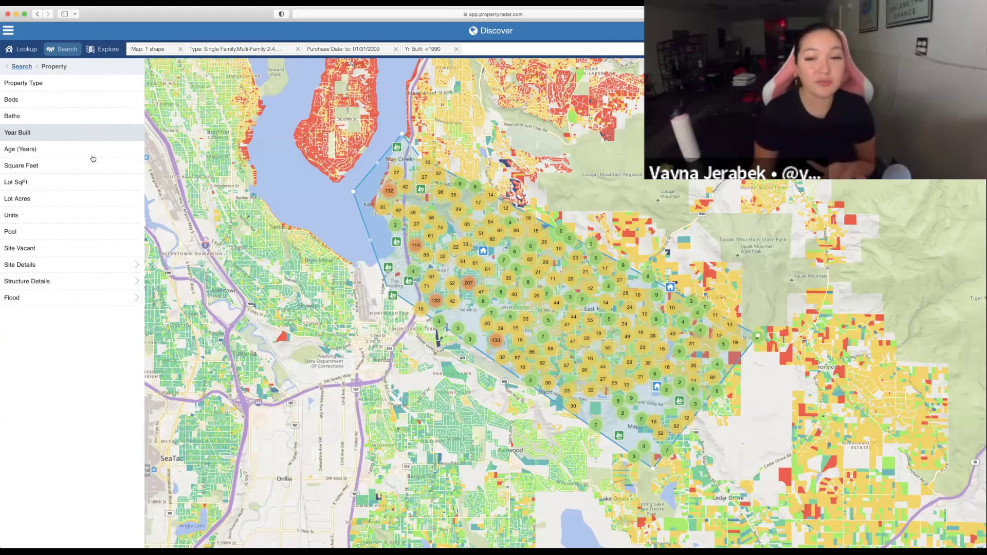
pyautogui.click(83, 188)
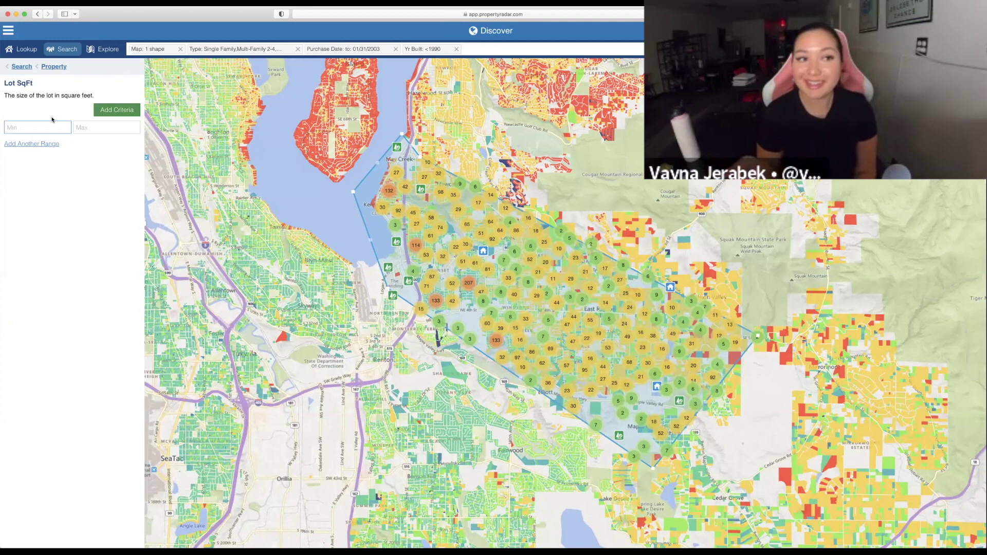
pyautogui.click(22, 66)
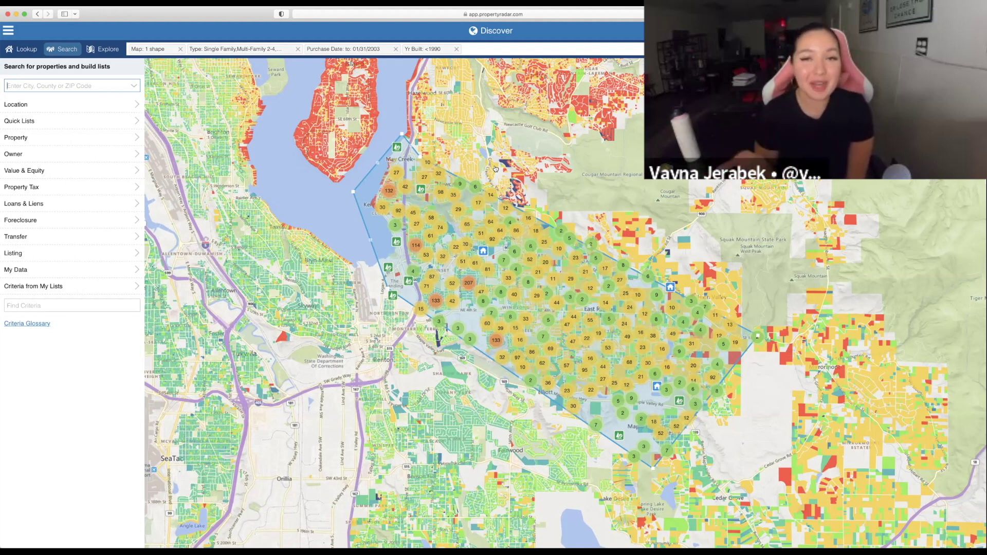
# Step: Open the Estimated Equity % criterion under Value & Equity, read its description and return to the search categories
pyautogui.click(110, 170)
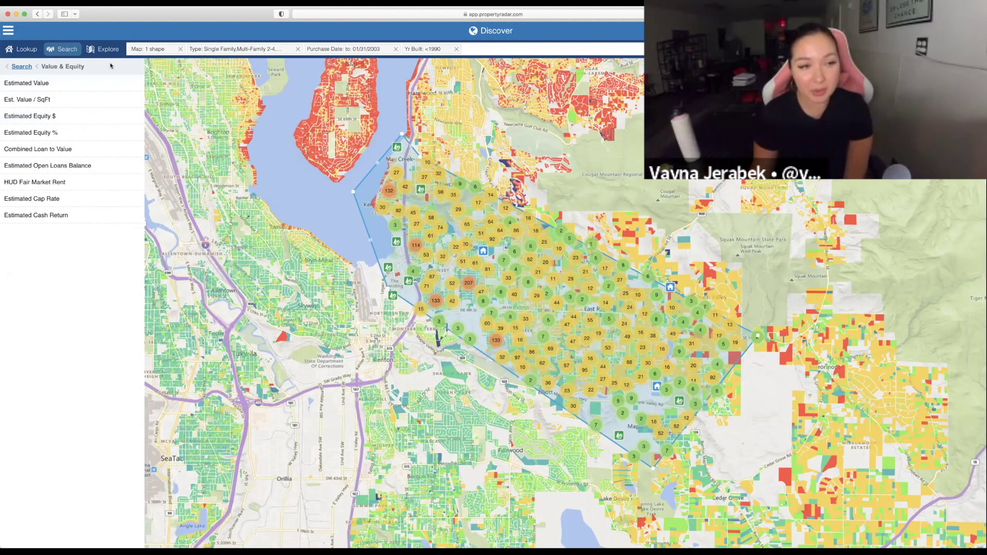
pyautogui.click(72, 135)
pyautogui.click(44, 253)
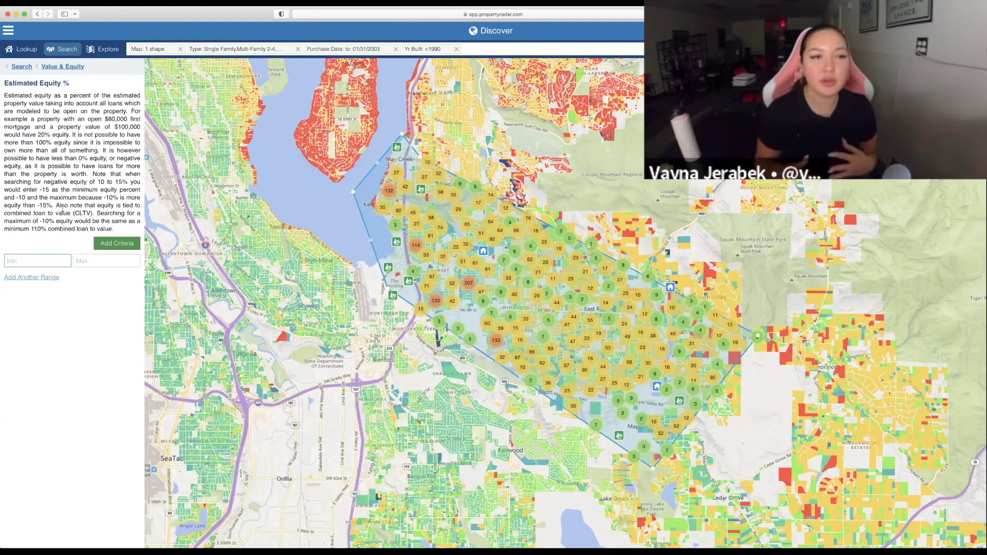
pyautogui.click(23, 67)
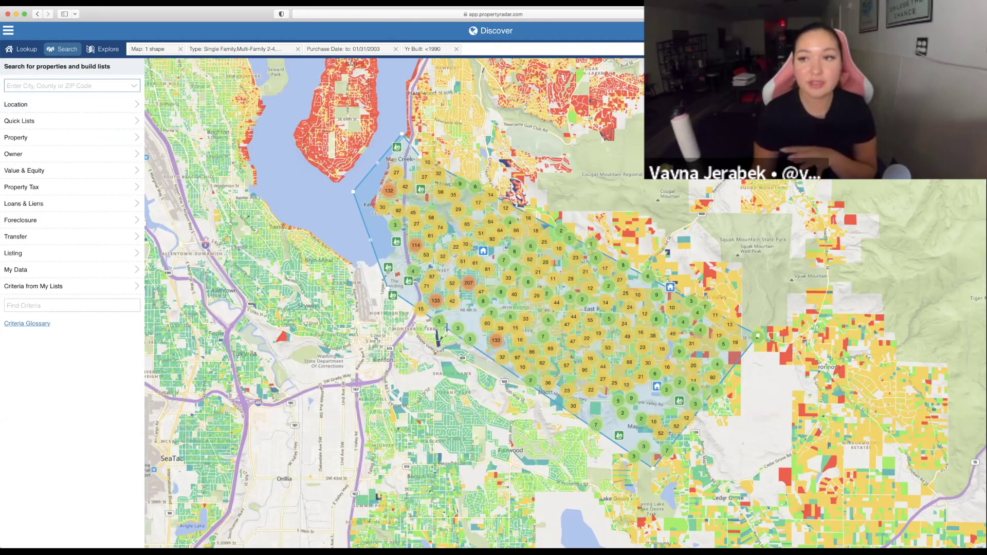
# Step: Check the options for making a dynamic list, cancel without creating one and open My Lists
pyautogui.click(783, 181)
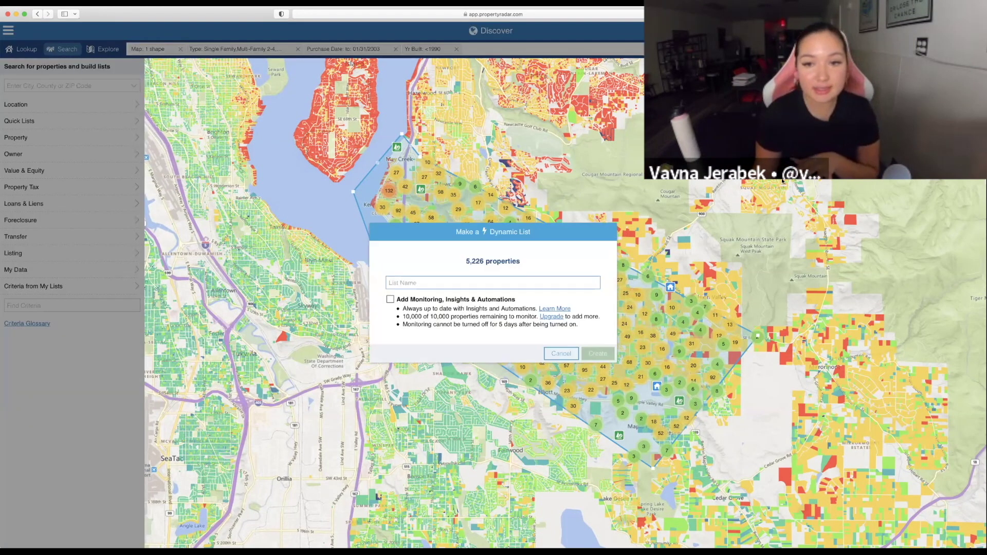
pyautogui.click(560, 353)
pyautogui.click(9, 30)
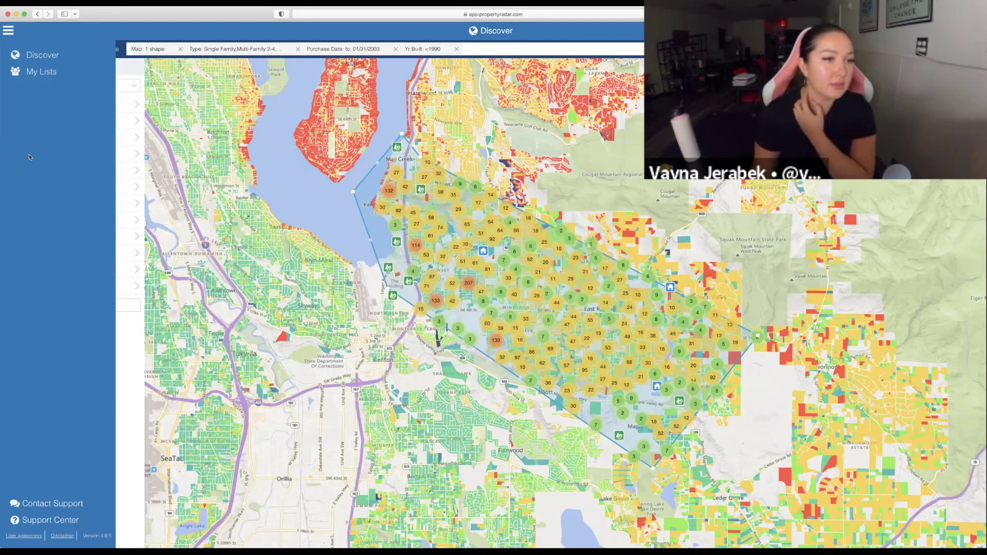
pyautogui.click(32, 73)
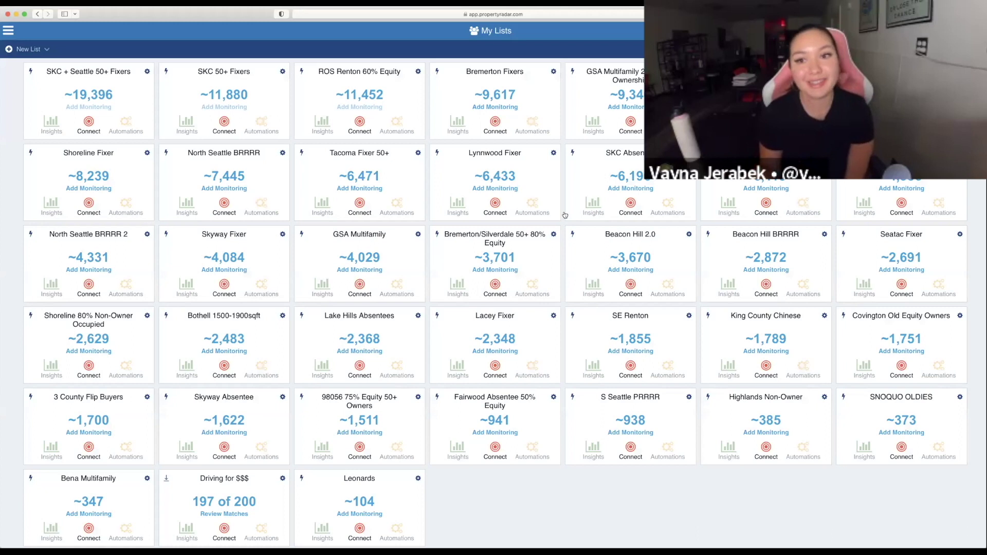
# Step: Open the Tacoma Fixer 50+ list and return to My Lists
pyautogui.moveTo(329, 156); pyautogui.dragTo(397, 159)
pyautogui.click(395, 157)
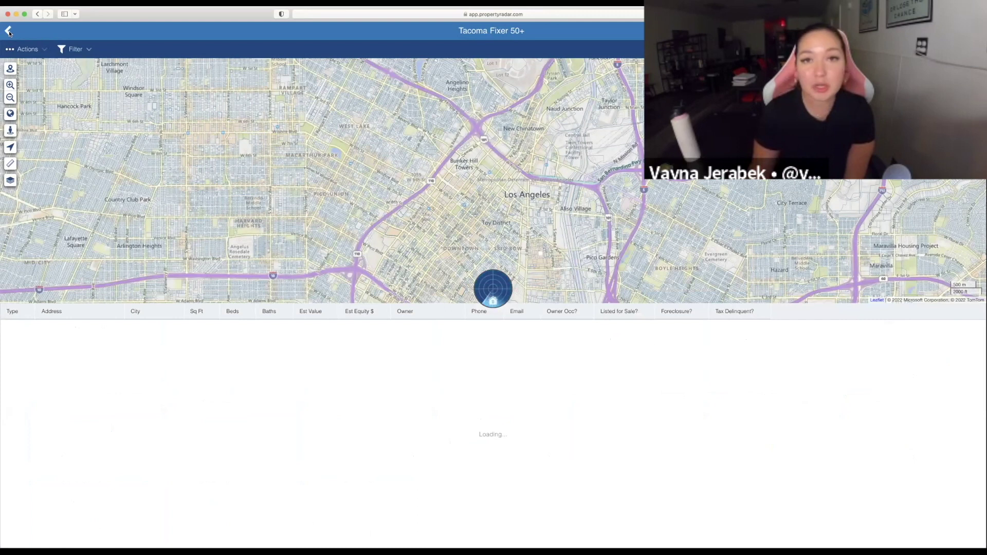
pyautogui.click(8, 30)
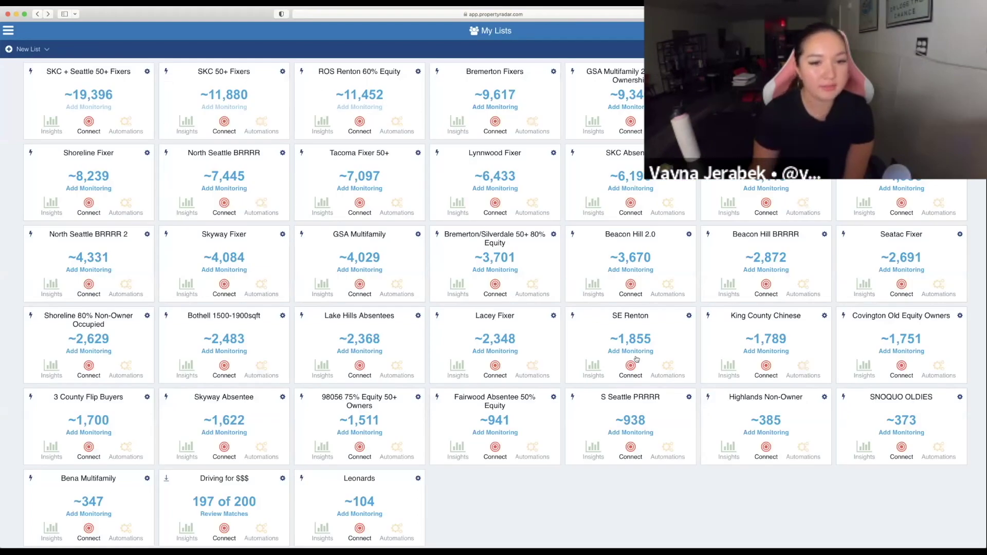
# Step: Open the SE Renton list and choose to purchase phones for its records
pyautogui.click(494, 287)
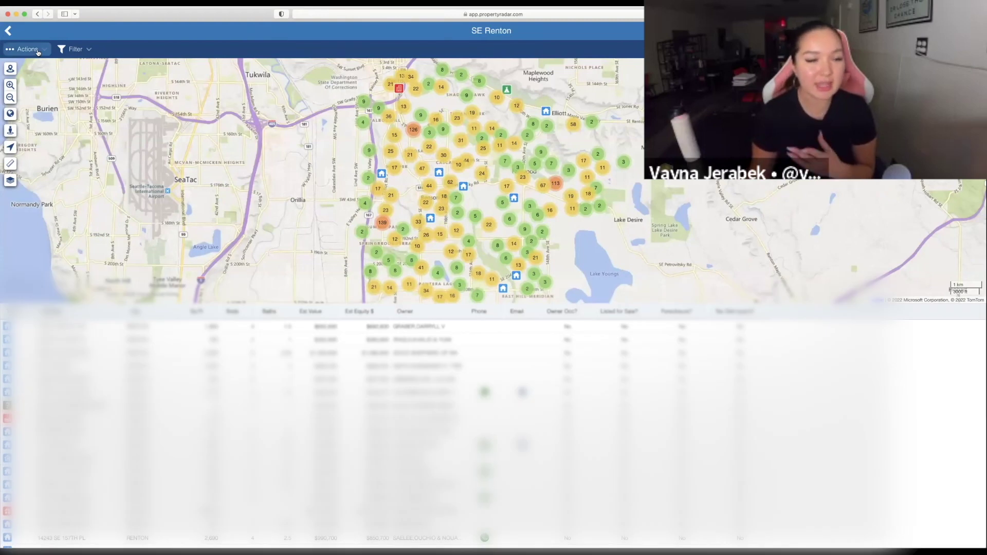
pyautogui.click(38, 51)
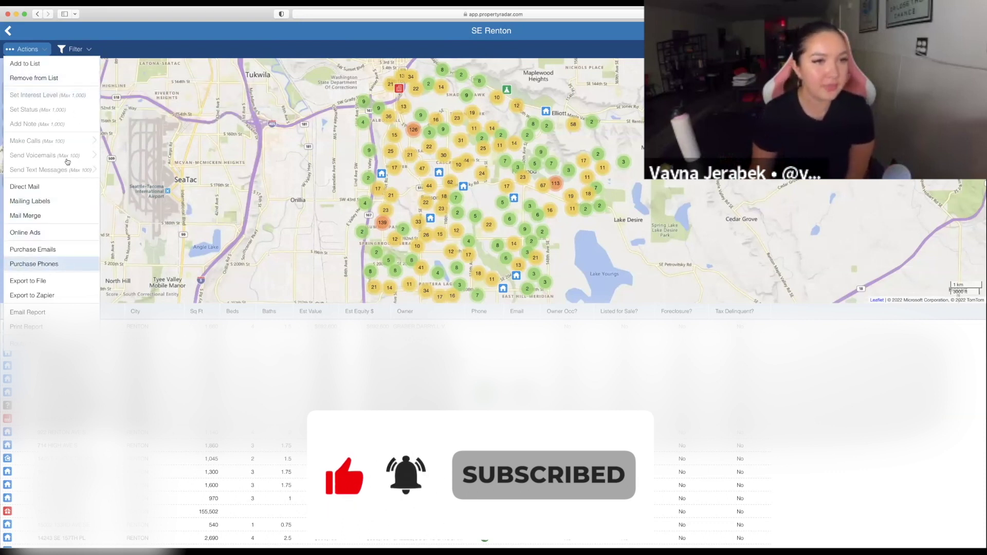
pyautogui.click(34, 264)
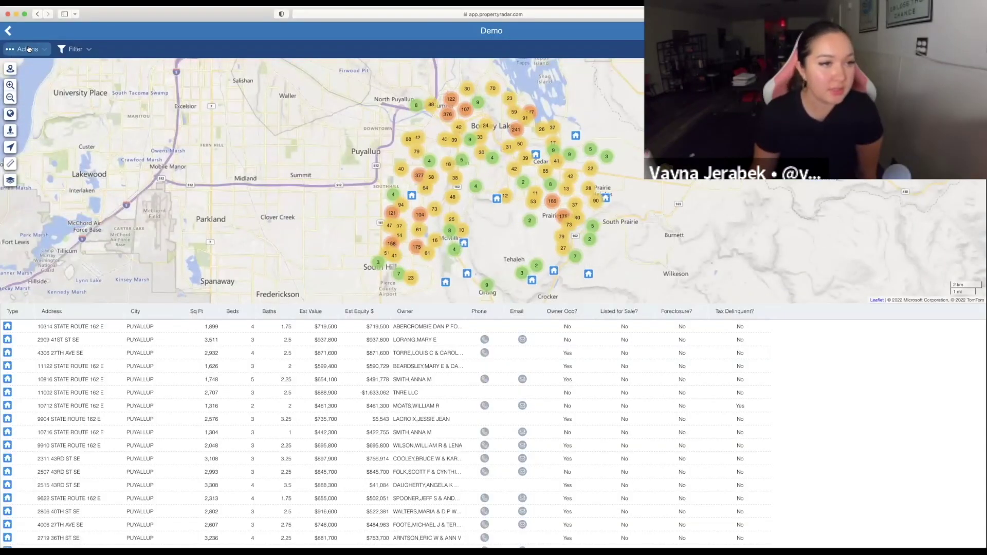
# Step: Open Purchase Phones for the Demo list, review the quantities, monthly balance and price per record, and cancel the purchase
pyautogui.click(28, 49)
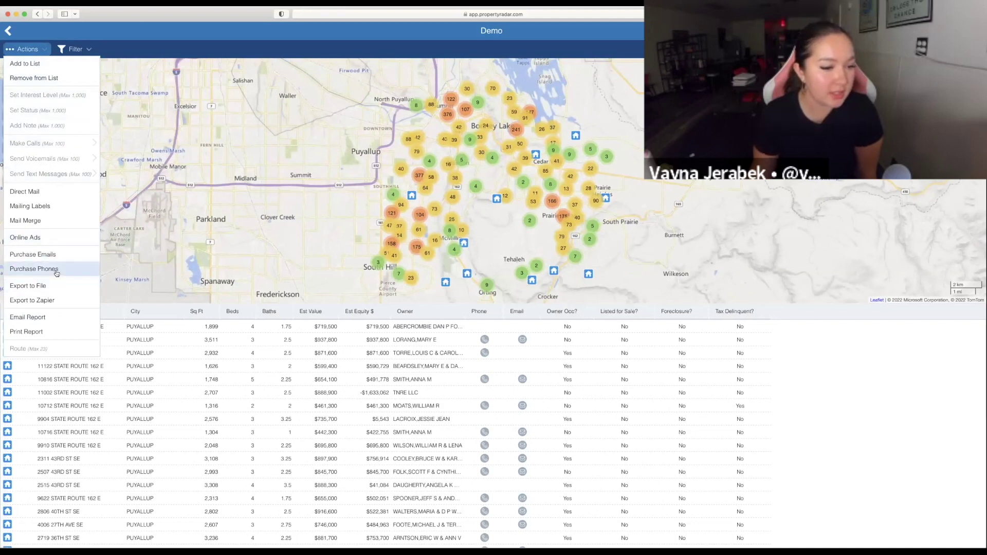
pyautogui.click(34, 268)
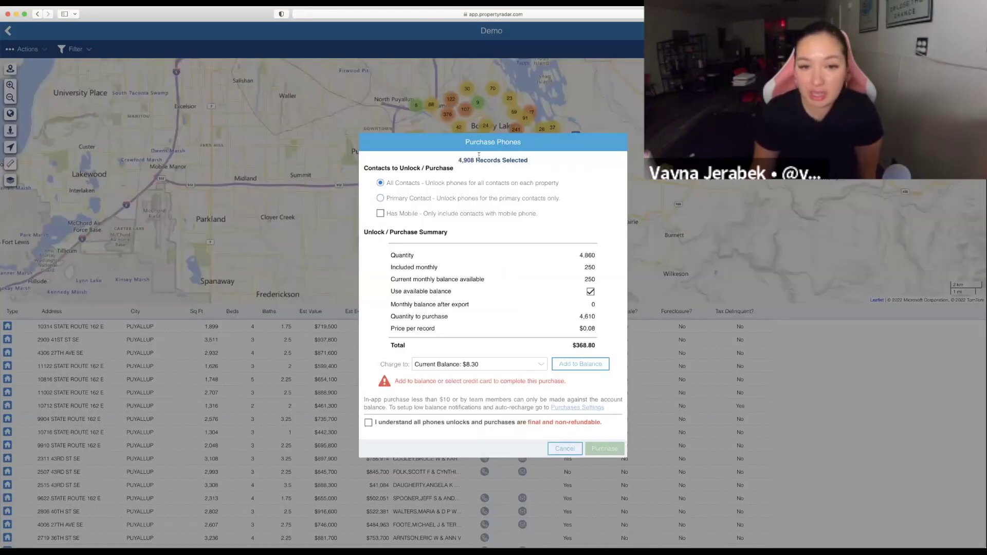
pyautogui.moveTo(577, 258); pyautogui.dragTo(603, 258)
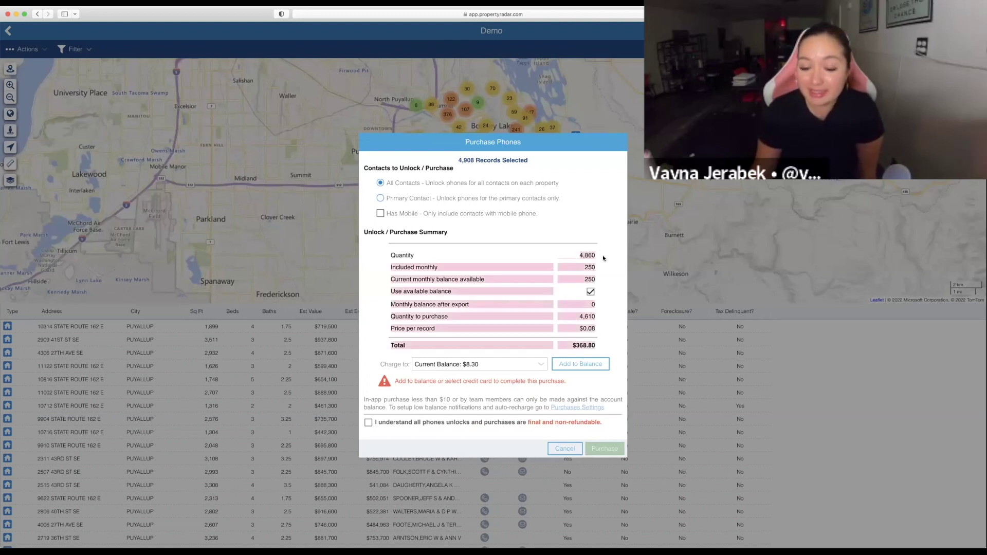
pyautogui.click(579, 270)
pyautogui.moveTo(583, 267); pyautogui.dragTo(607, 284)
pyautogui.click(606, 284)
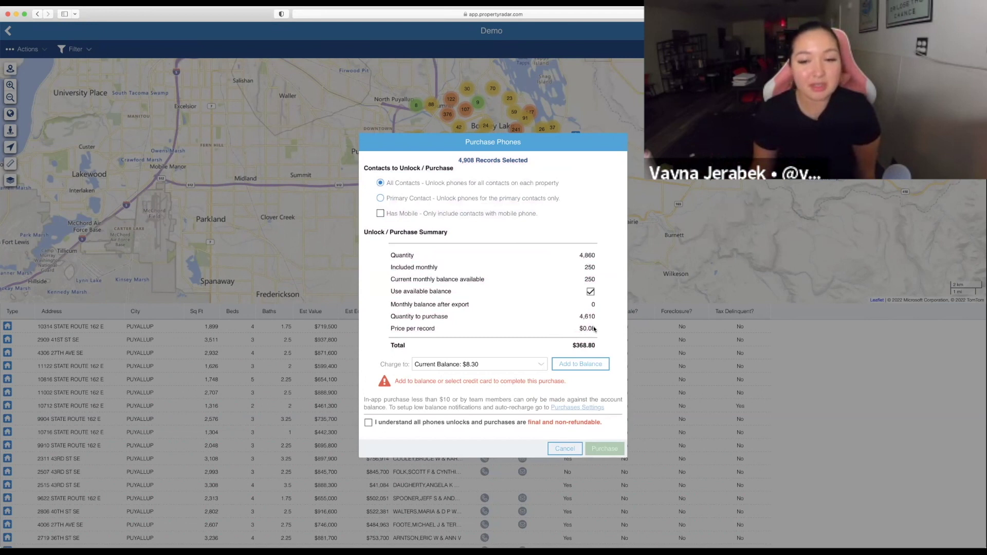
pyautogui.moveTo(595, 329); pyautogui.dragTo(576, 327)
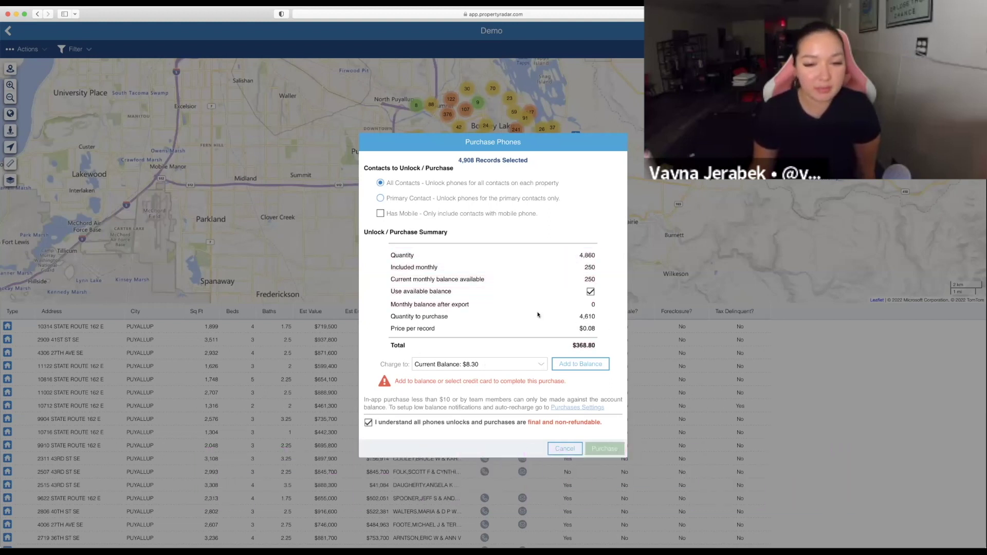
pyautogui.click(565, 448)
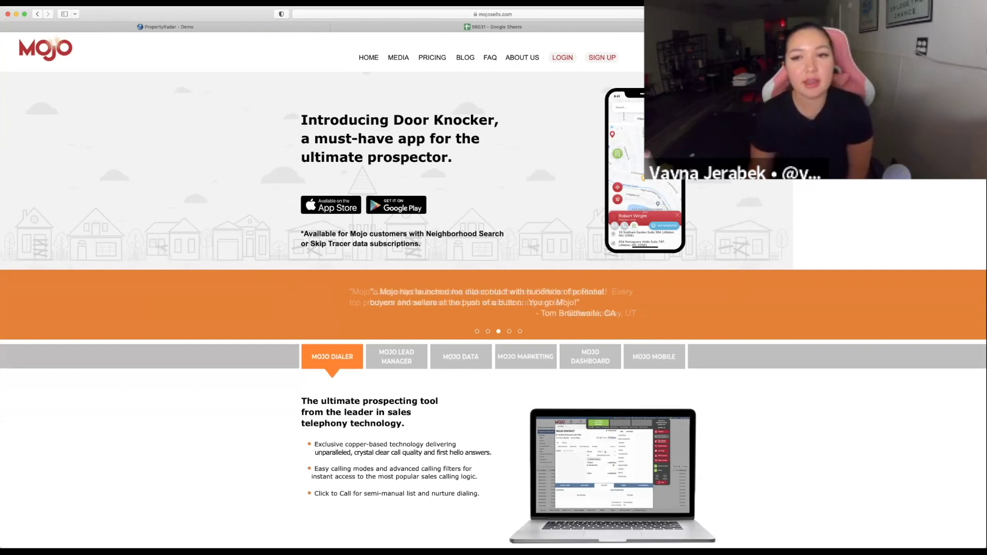
# Step: Open the Mojo pricing page and examine the dialer license options for a single user
pyautogui.click(422, 57)
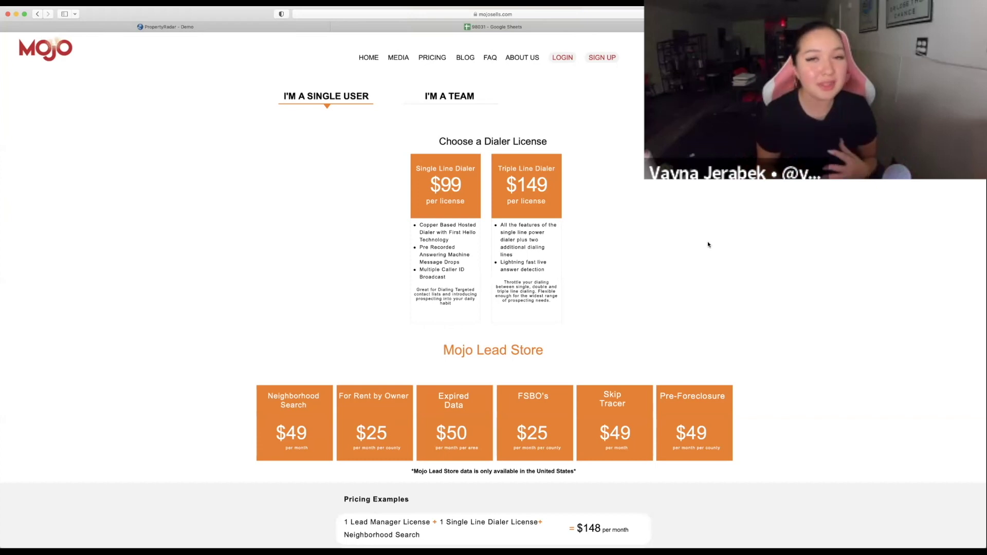
pyautogui.moveTo(439, 141); pyautogui.dragTo(549, 140)
pyautogui.click(542, 131)
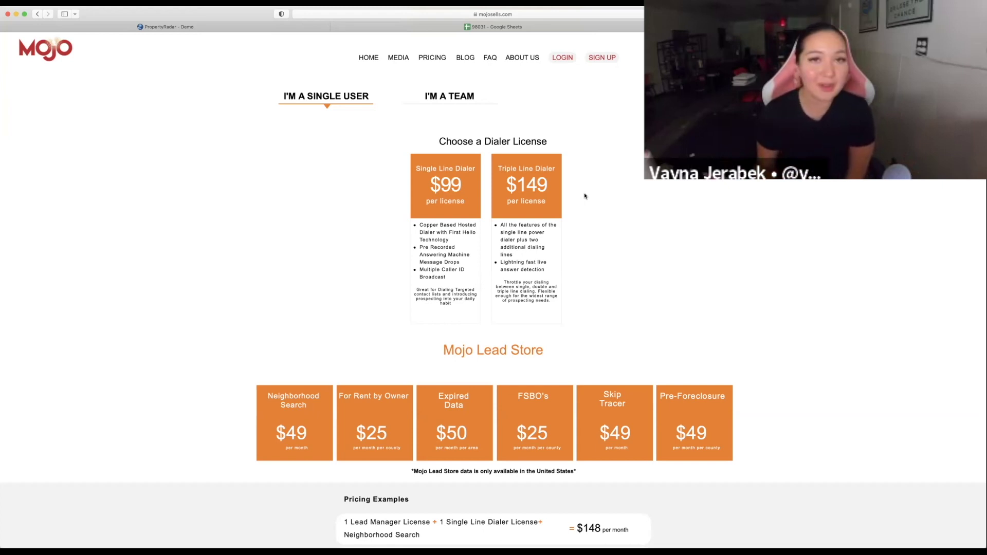
# Step: Switch to the 98031 spreadsheet in Google Sheets and select cell A1
pyautogui.hotkey('ctrl', 'Tab')
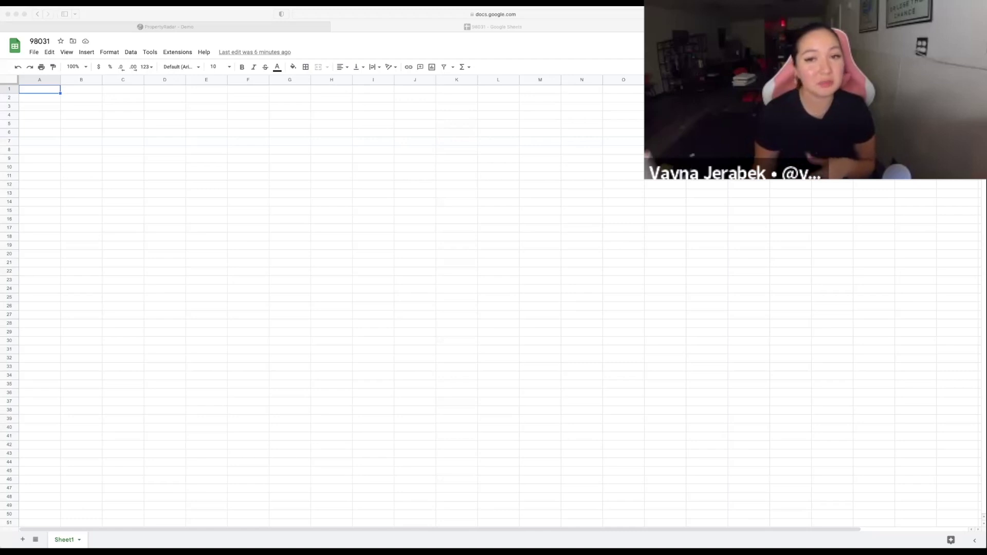
pyautogui.click(37, 90)
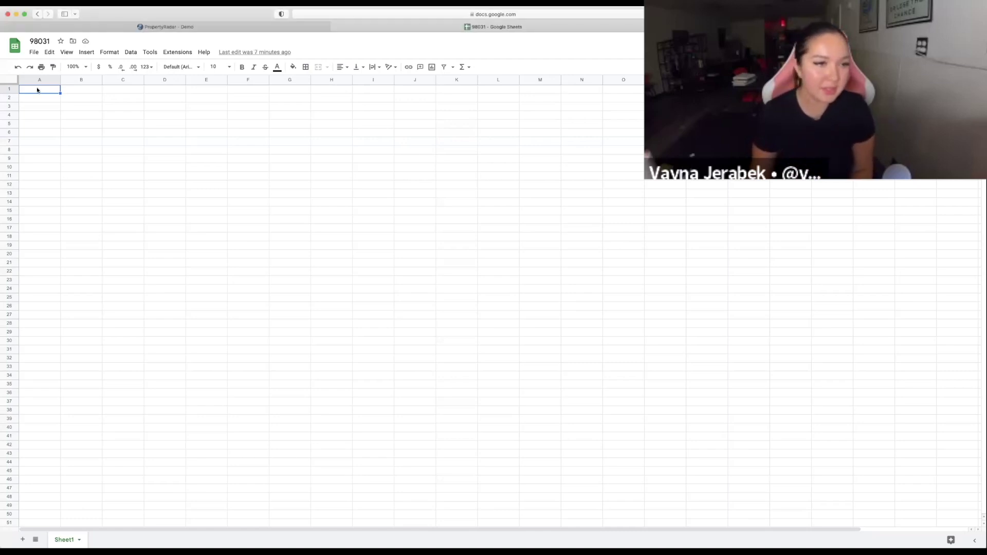